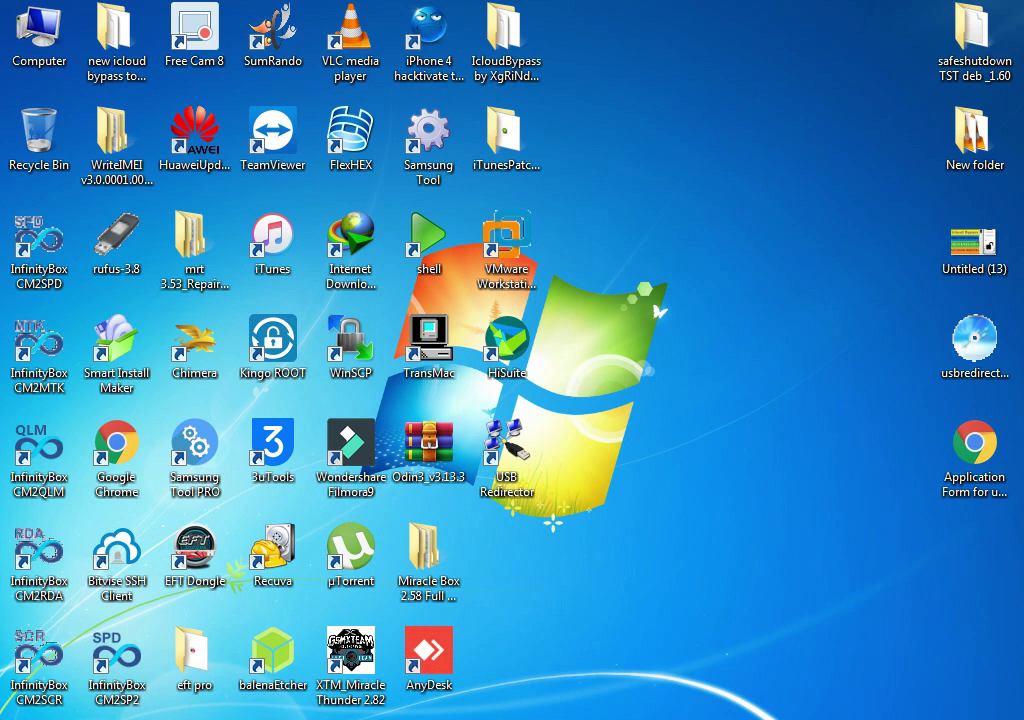
Open the Computer view maximised and select Removable Disk (I:) to check its details
{"action": "key", "text": "super"}
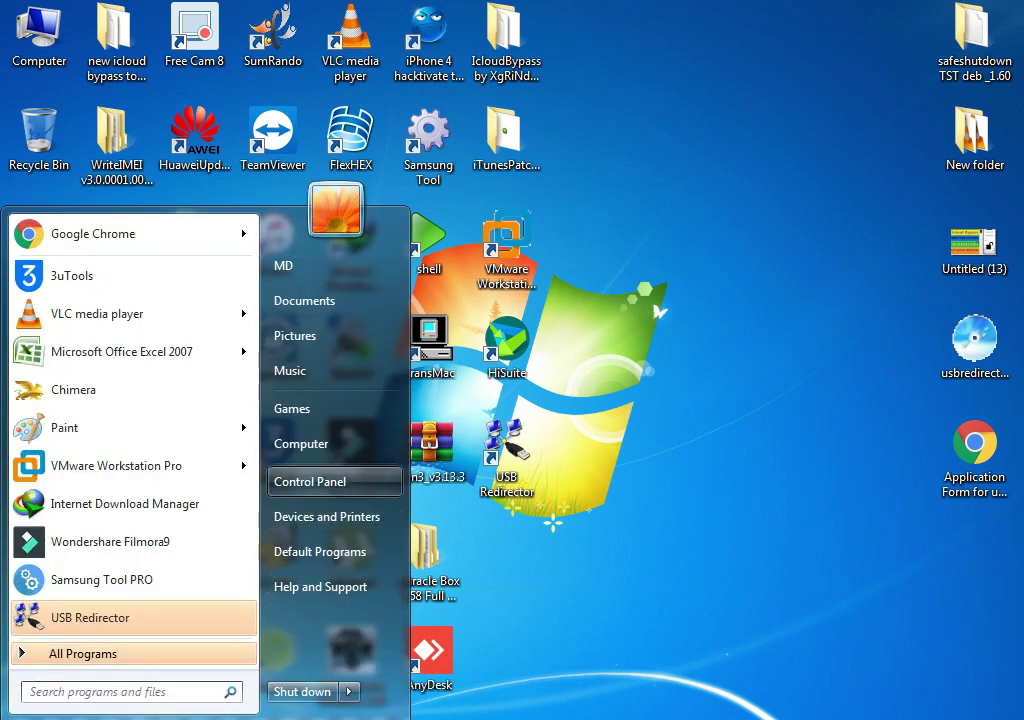
{"action": "left_click", "coordinate": [297, 441]}
{"action": "key", "text": "super+Up"}
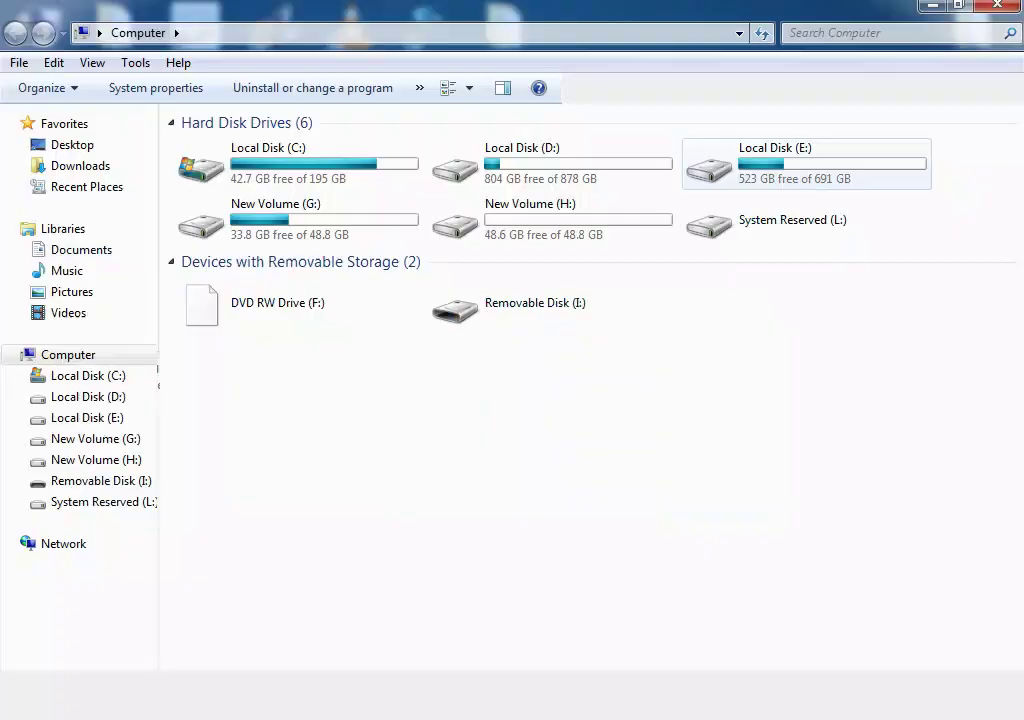
{"action": "left_click", "coordinate": [553, 302]}
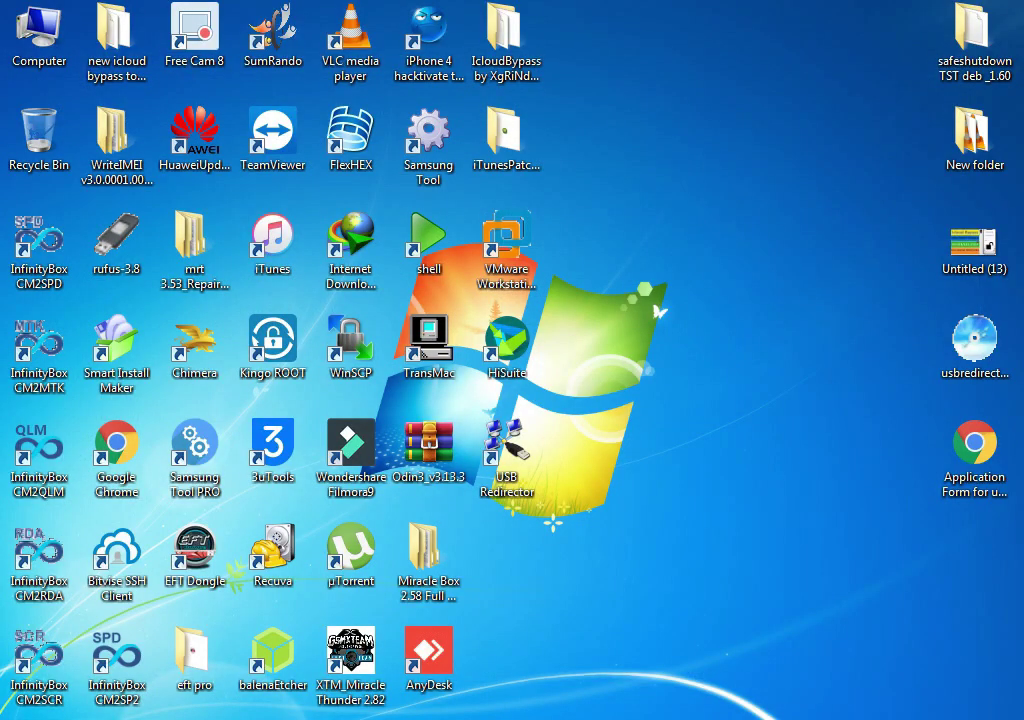
Refresh the desktop and move the USB Redirector shortcut into the empty space on the right
{"action": "right_click", "coordinate": [705, 201]}
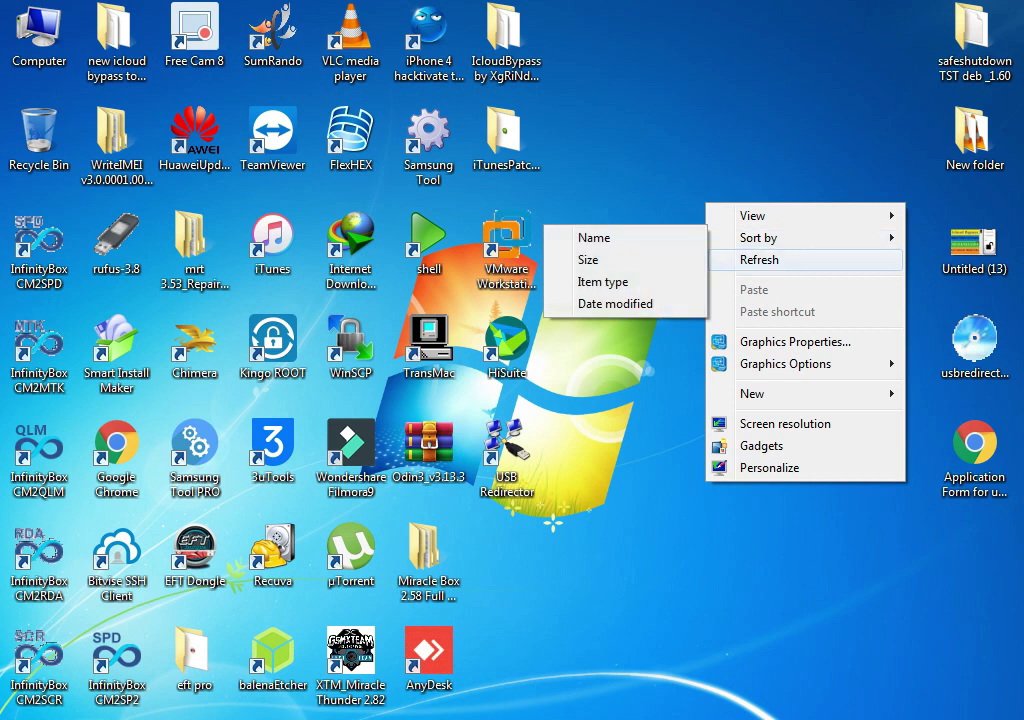
{"action": "left_click", "coordinate": [760, 258]}
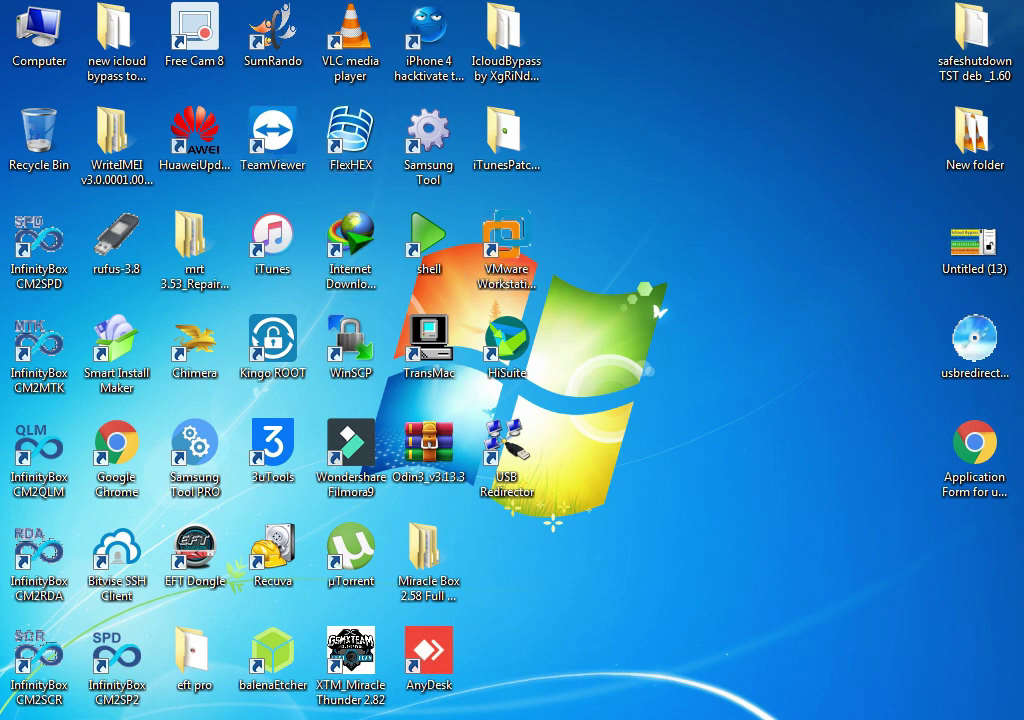
{"action": "left_click_drag", "start_coordinate": [506, 445], "coordinate": [740, 345]}
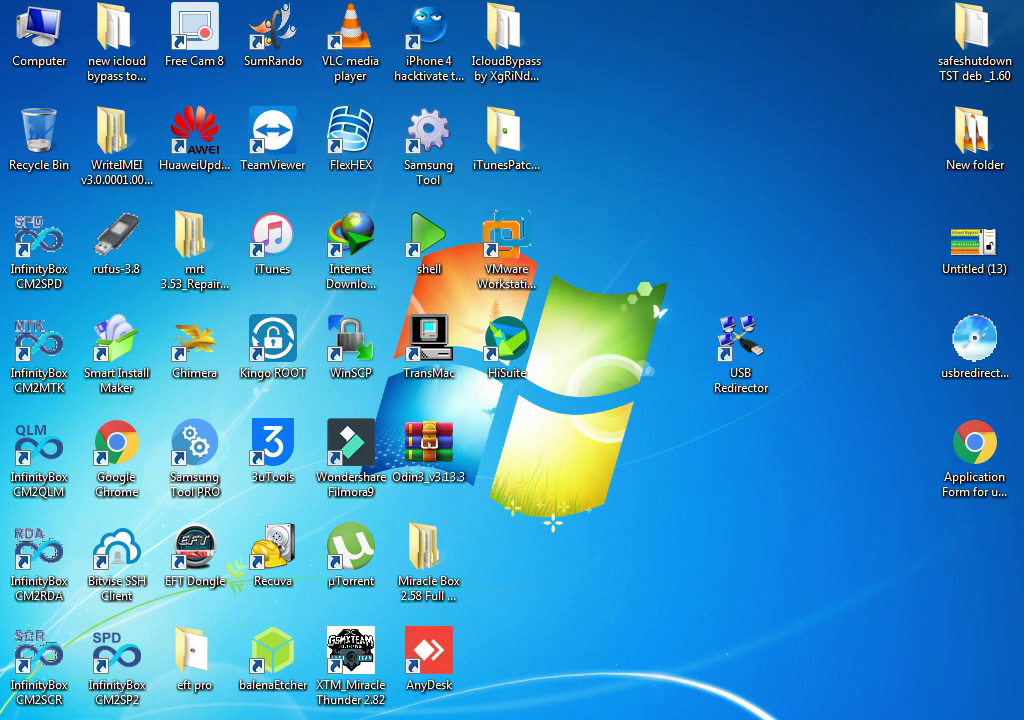
{"action": "left_click", "coordinate": [740, 350]}
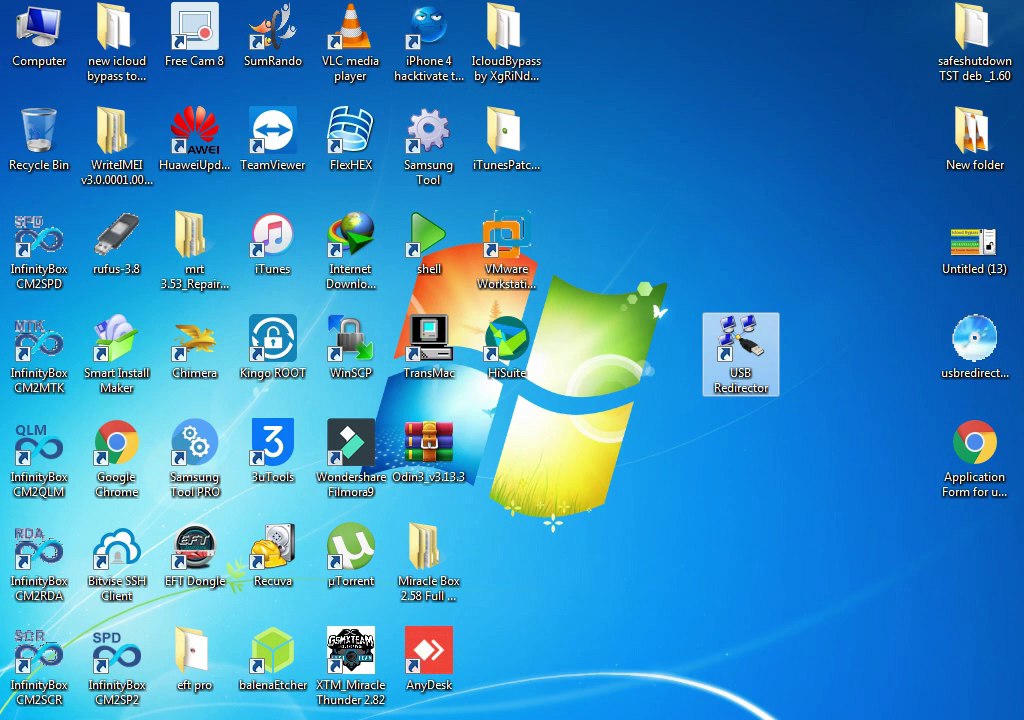
{"action": "left_click_drag", "start_coordinate": [975, 345], "coordinate": [958, 362]}
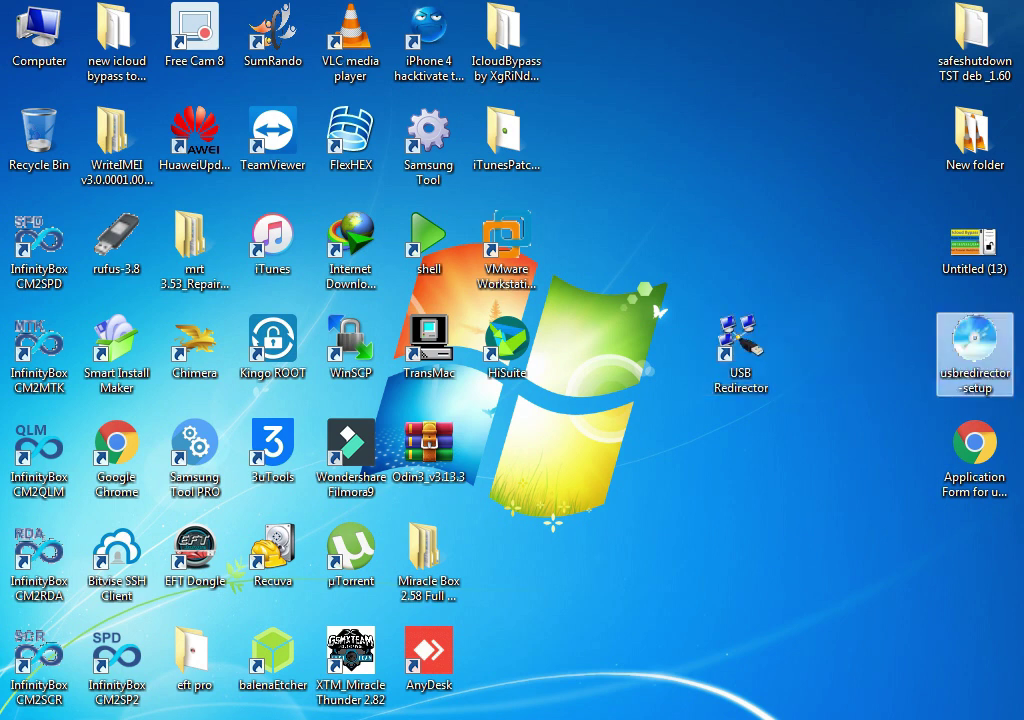
Refresh the desktop again so only one usbredirector-setup file remains
{"action": "right_click", "coordinate": [805, 258]}
{"action": "left_click", "coordinate": [850, 316]}
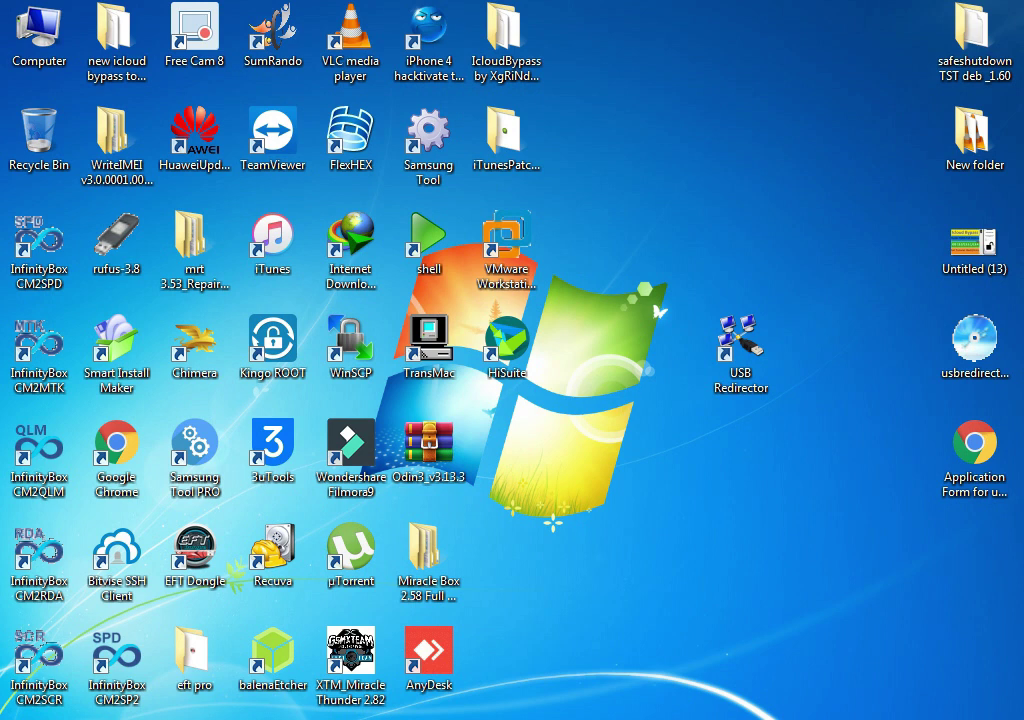
{"action": "key", "text": "super"}
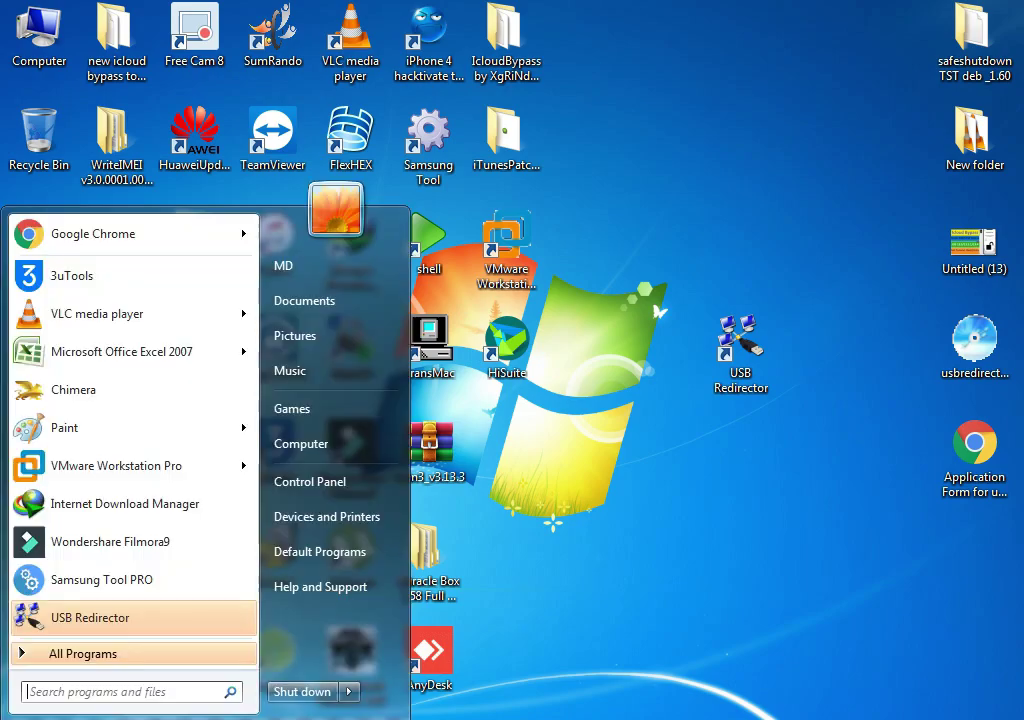
In Chrome, close the Application Form tab, search 'usb redirector' and open the Incentives Pro downloads result
{"action": "key", "text": "Escape"}
{"action": "key", "text": "alt+Tab"}
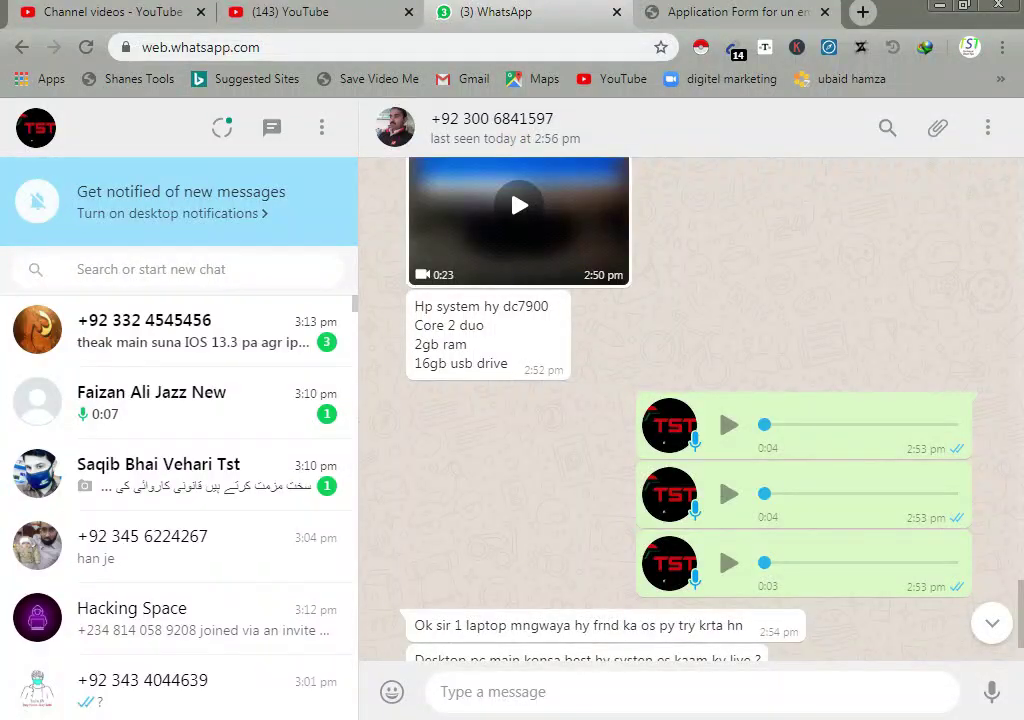
{"action": "left_click", "coordinate": [725, 12]}
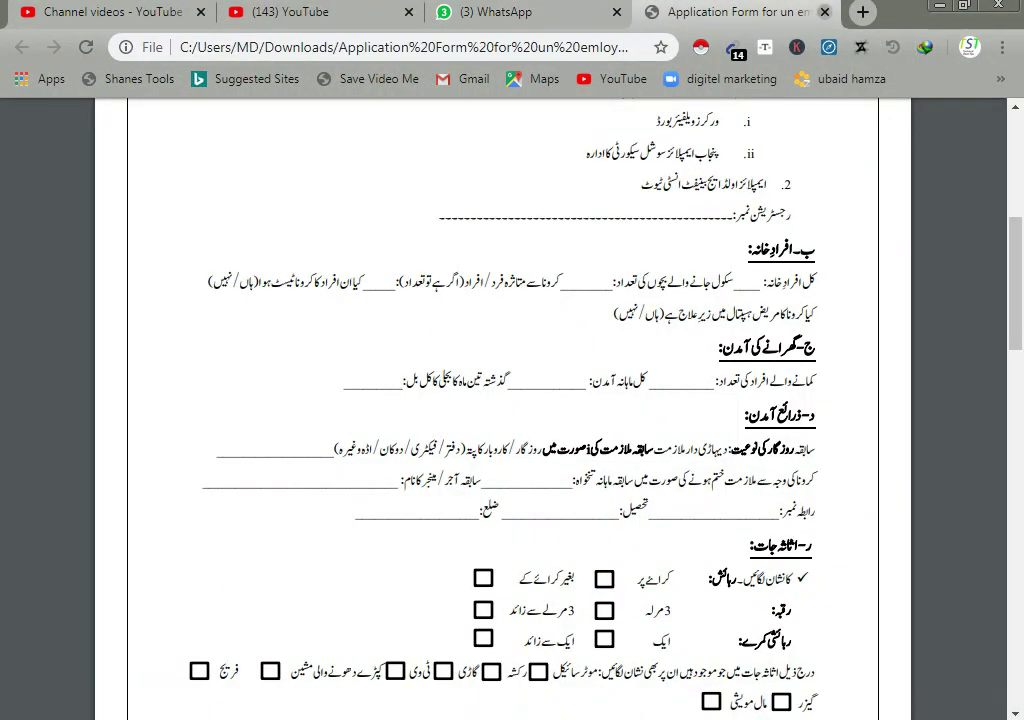
{"action": "key", "text": "ctrl+w"}
{"action": "key", "text": "ctrl+t"}
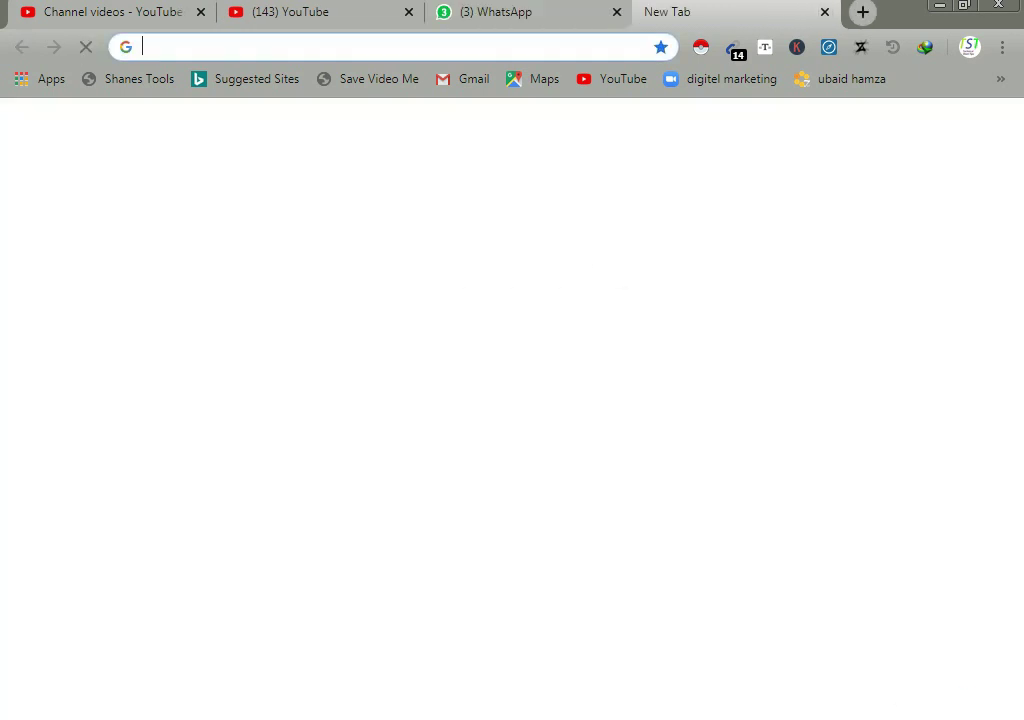
{"action": "type", "text": "us"}
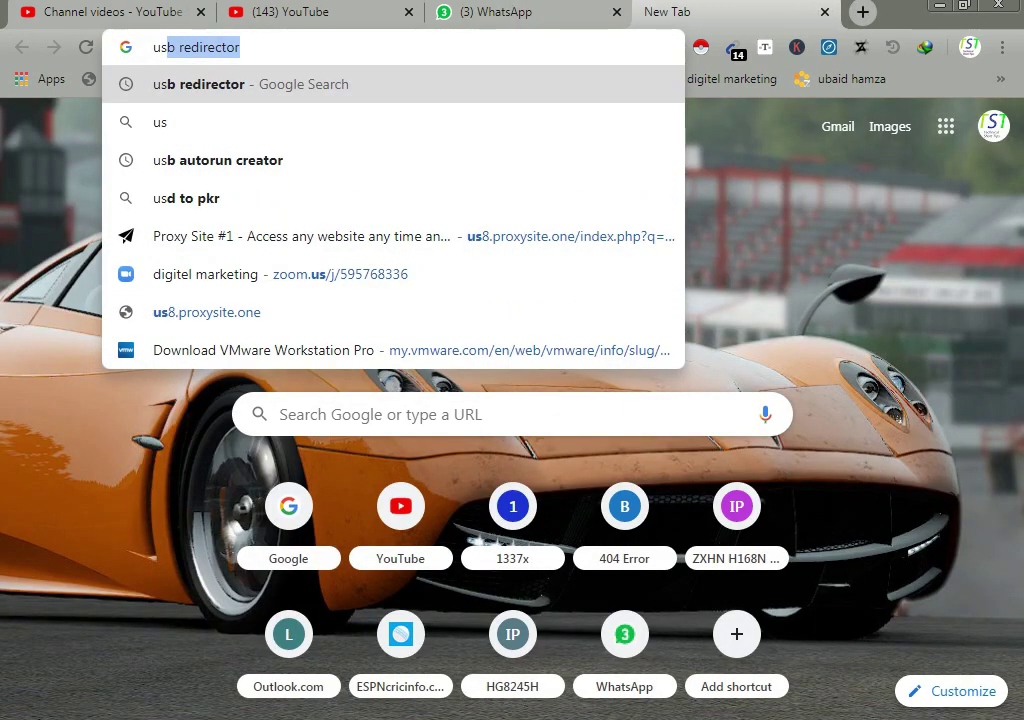
{"action": "type", "text": "b"}
{"action": "key", "text": "Return"}
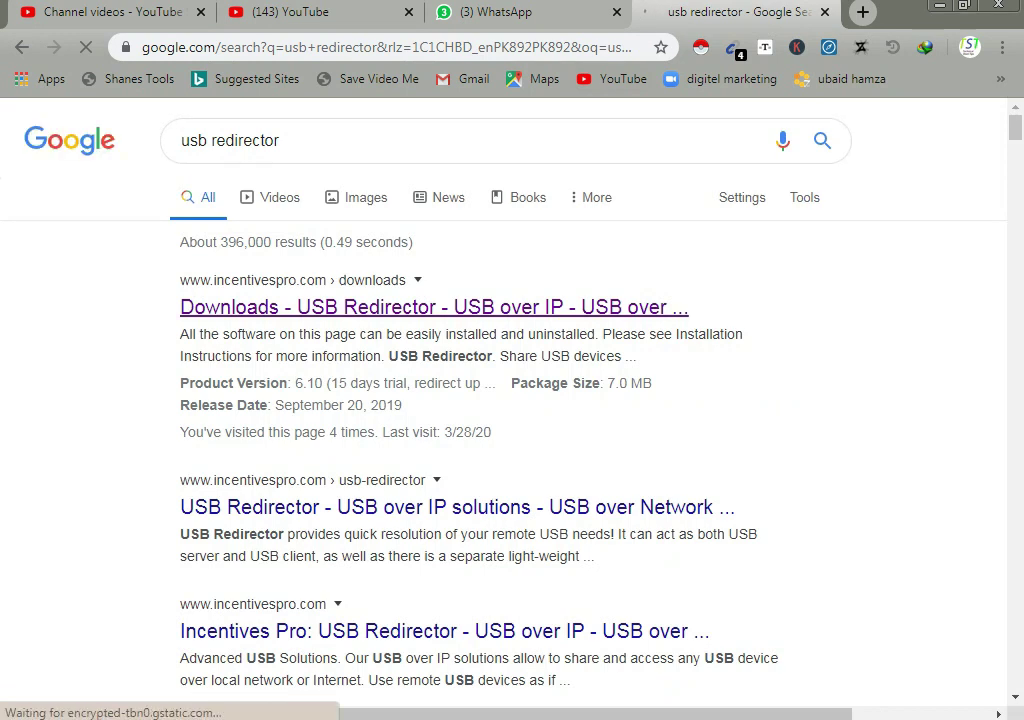
{"action": "left_click", "coordinate": [434, 307]}
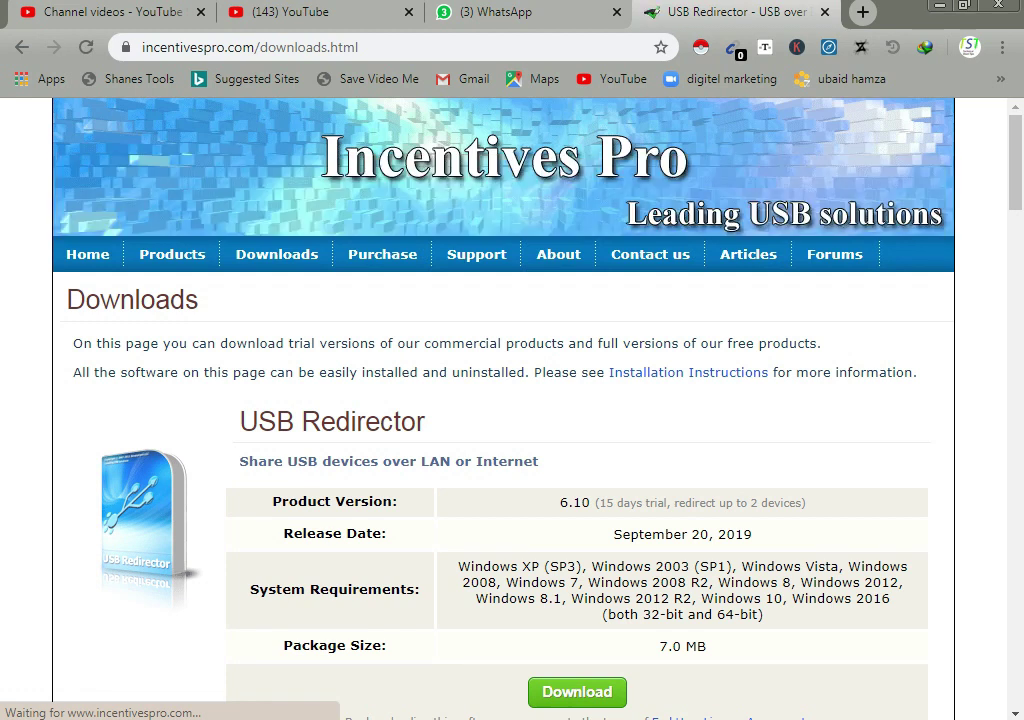
Review the USB Redirector and USB Redirector Client download headings, then minimise Chrome
{"action": "scroll", "coordinate": [512, 400], "scroll_direction": "down", "scroll_amount": 4}
{"action": "scroll", "coordinate": [512, 400], "scroll_direction": "up", "scroll_amount": 2}
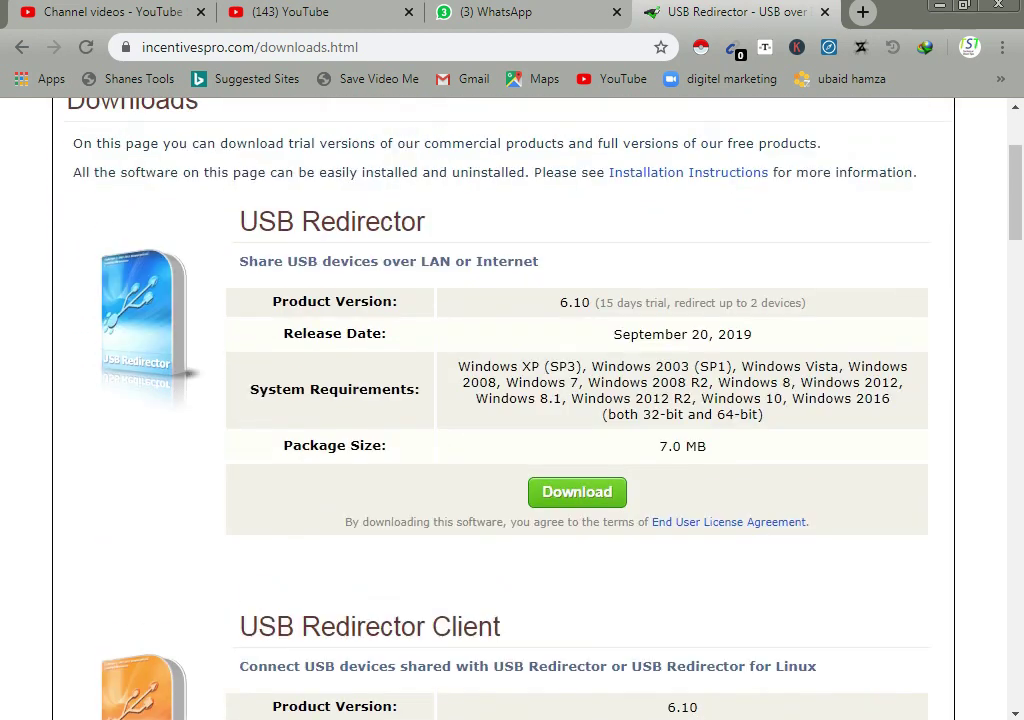
{"action": "left_click_drag", "start_coordinate": [240, 221], "coordinate": [425, 221]}
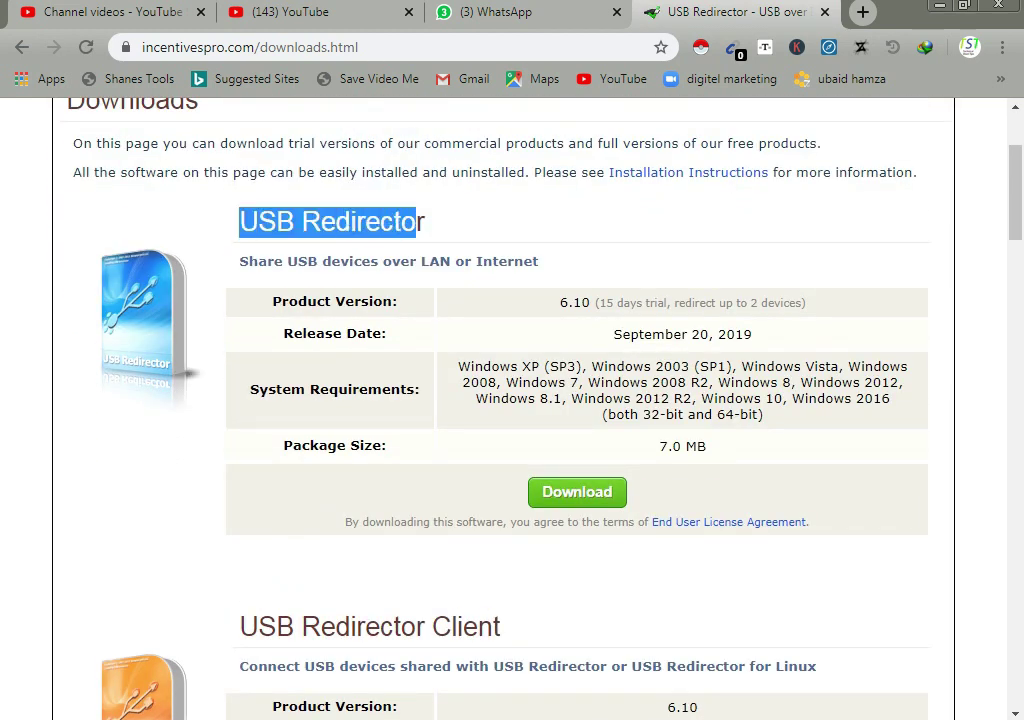
{"action": "left_click", "coordinate": [425, 221]}
{"action": "scroll", "coordinate": [512, 400], "scroll_direction": "down", "scroll_amount": 1}
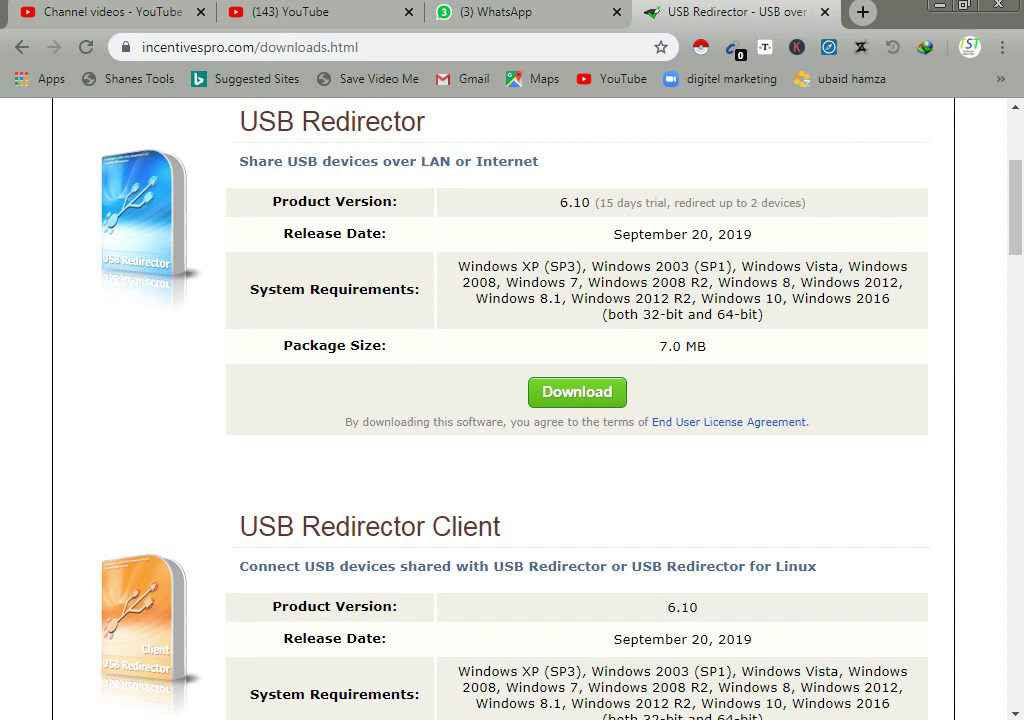
{"action": "scroll", "coordinate": [512, 400], "scroll_direction": "down", "scroll_amount": 2}
{"action": "mouse_move", "coordinate": [240, 327]}
{"action": "left_mouse_down"}
{"action": "mouse_move", "coordinate": [500, 327]}
{"action": "mouse_move", "coordinate": [240, 327]}
{"action": "left_mouse_up"}
{"action": "left_click", "coordinate": [500, 327]}
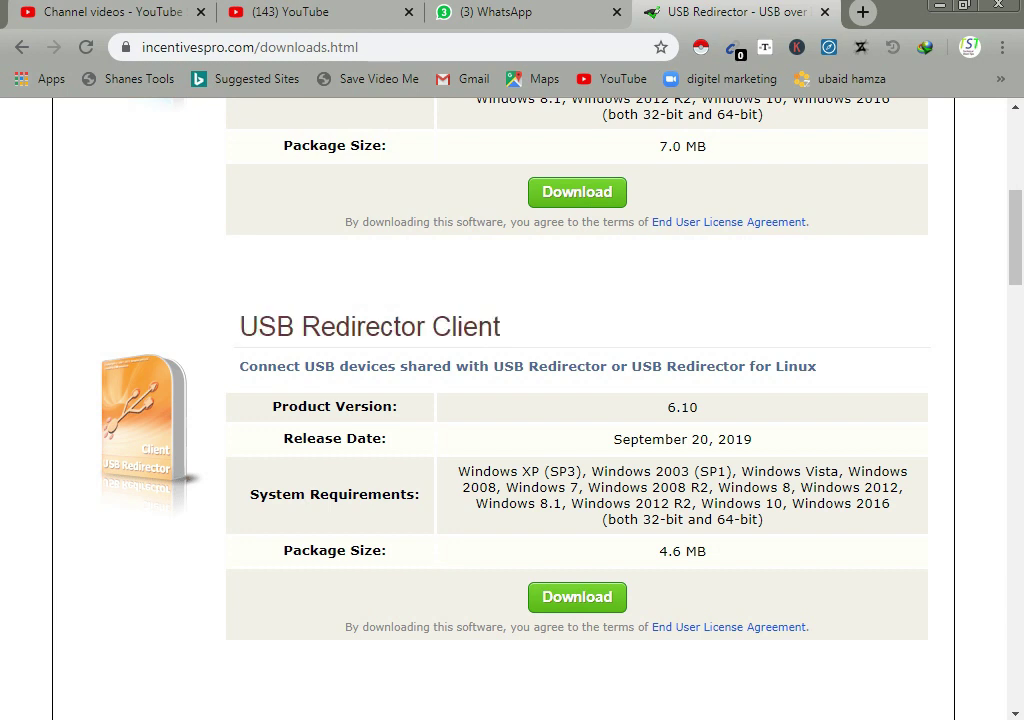
{"action": "left_click_drag", "start_coordinate": [500, 327], "coordinate": [334, 327]}
{"action": "left_click", "coordinate": [334, 327]}
{"action": "left_click_drag", "start_coordinate": [240, 327], "coordinate": [365, 327]}
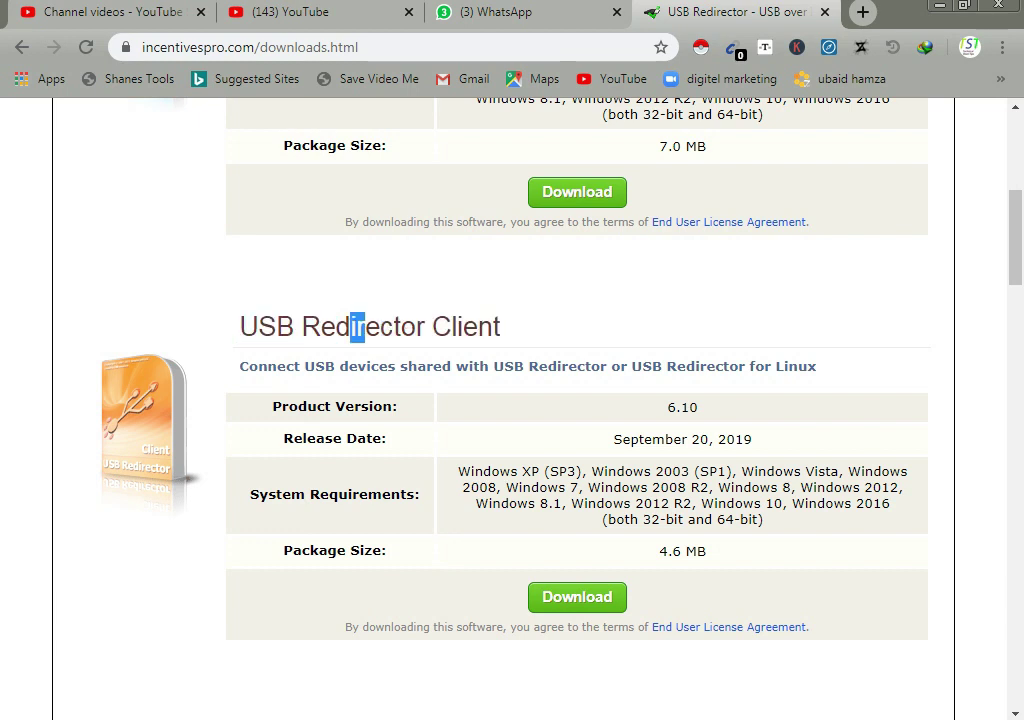
{"action": "key", "text": "super+d"}
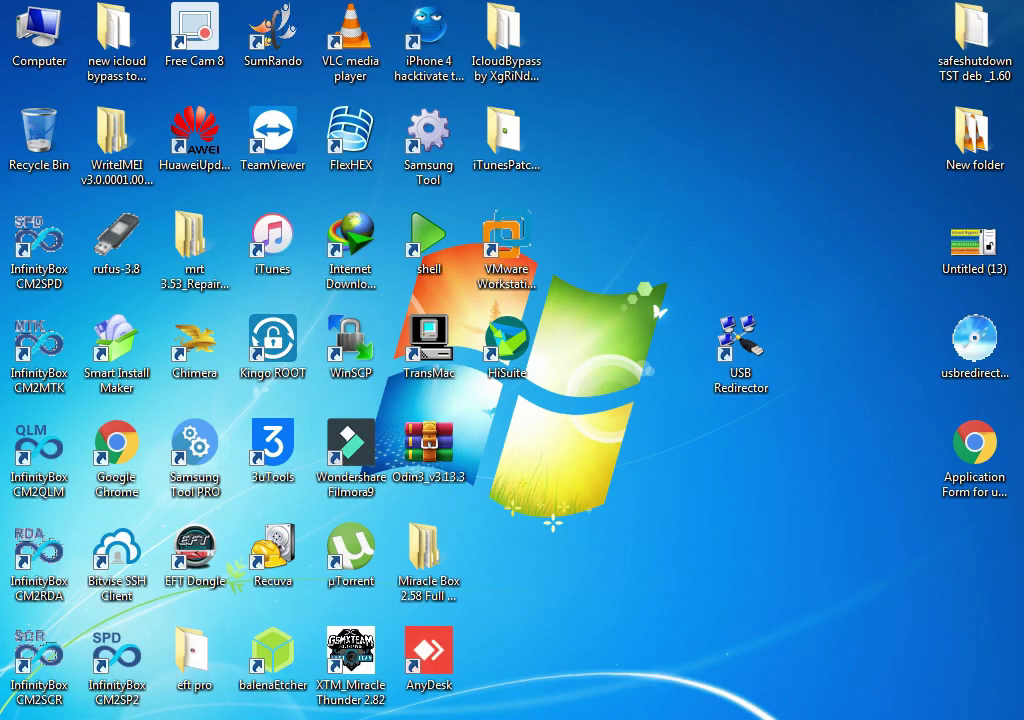
Launch TeamViewer from the desktop and open its Options window from the Extras menu
{"action": "left_click", "coordinate": [272, 135]}
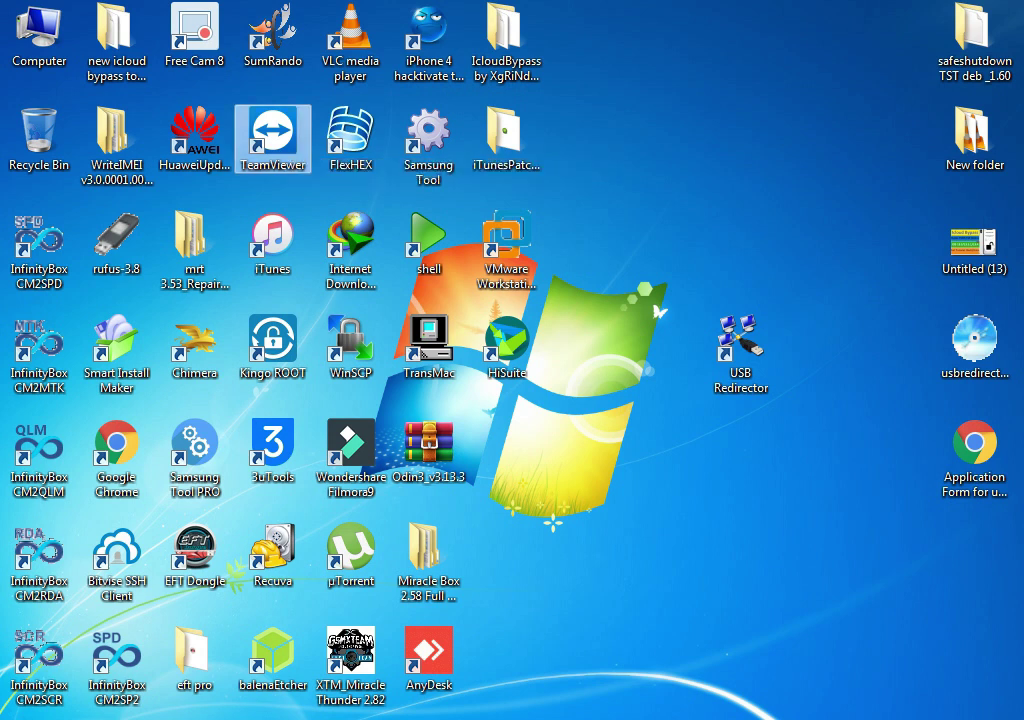
{"action": "double_click", "coordinate": [272, 135]}
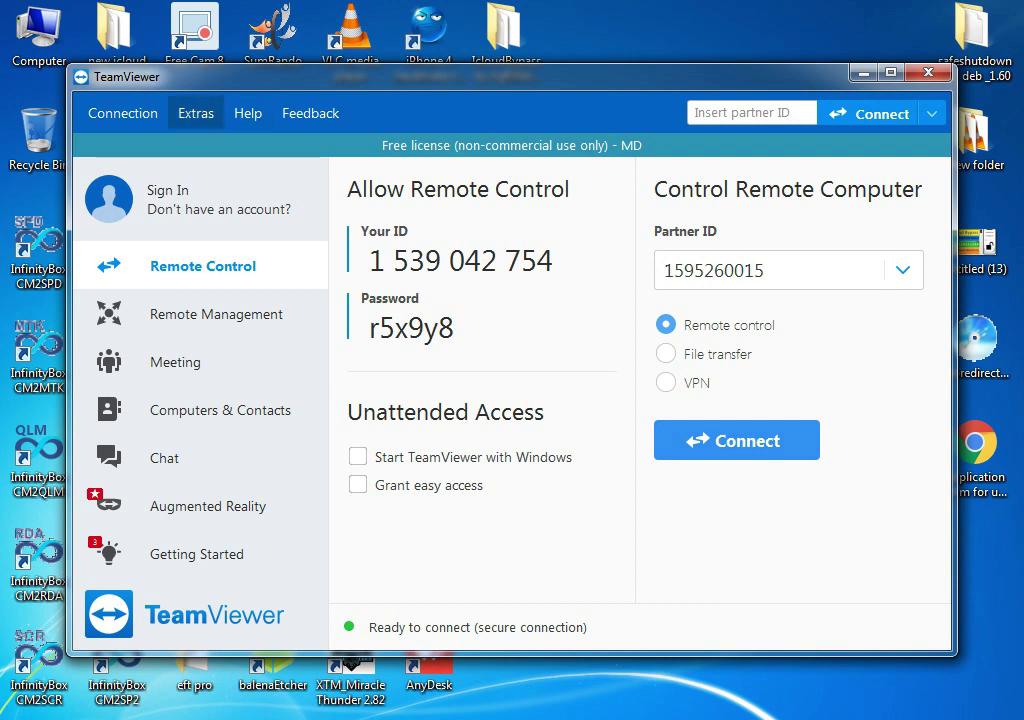
{"action": "left_click", "coordinate": [196, 113]}
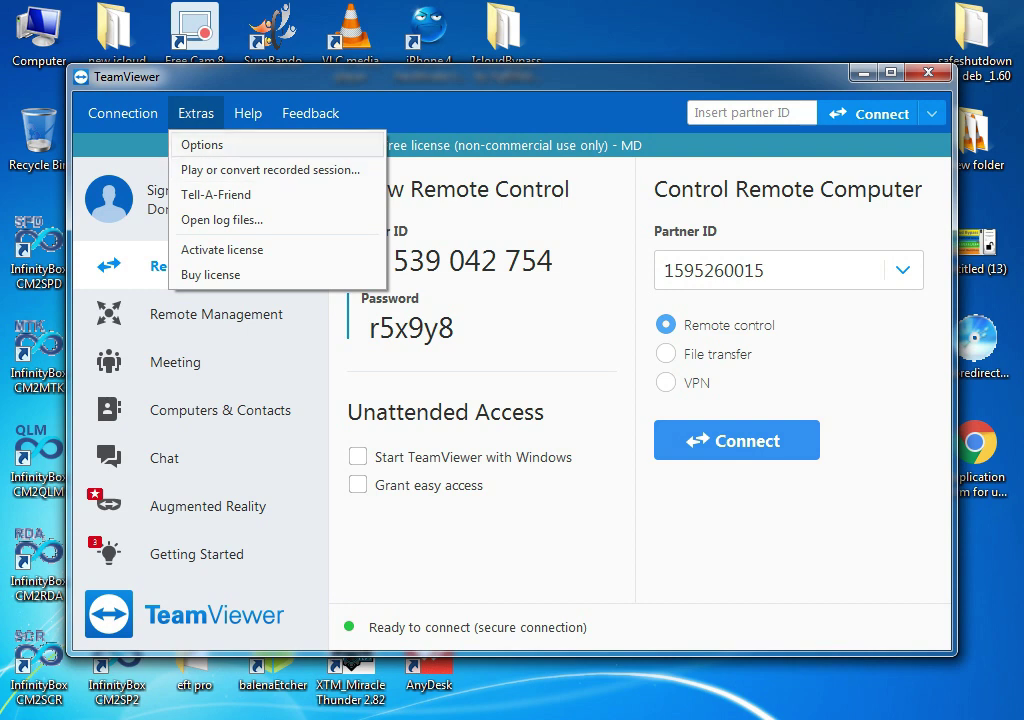
{"action": "left_click", "coordinate": [202, 145]}
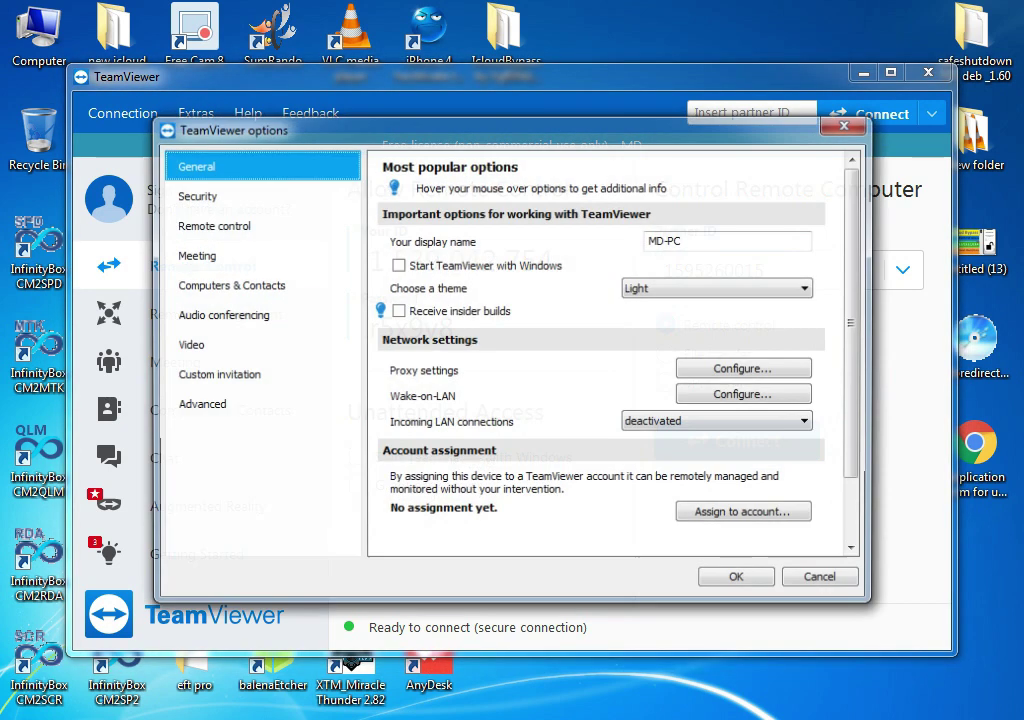
Go to the Advanced category, show advanced options and find Advanced network settings
{"action": "left_click", "coordinate": [198, 405]}
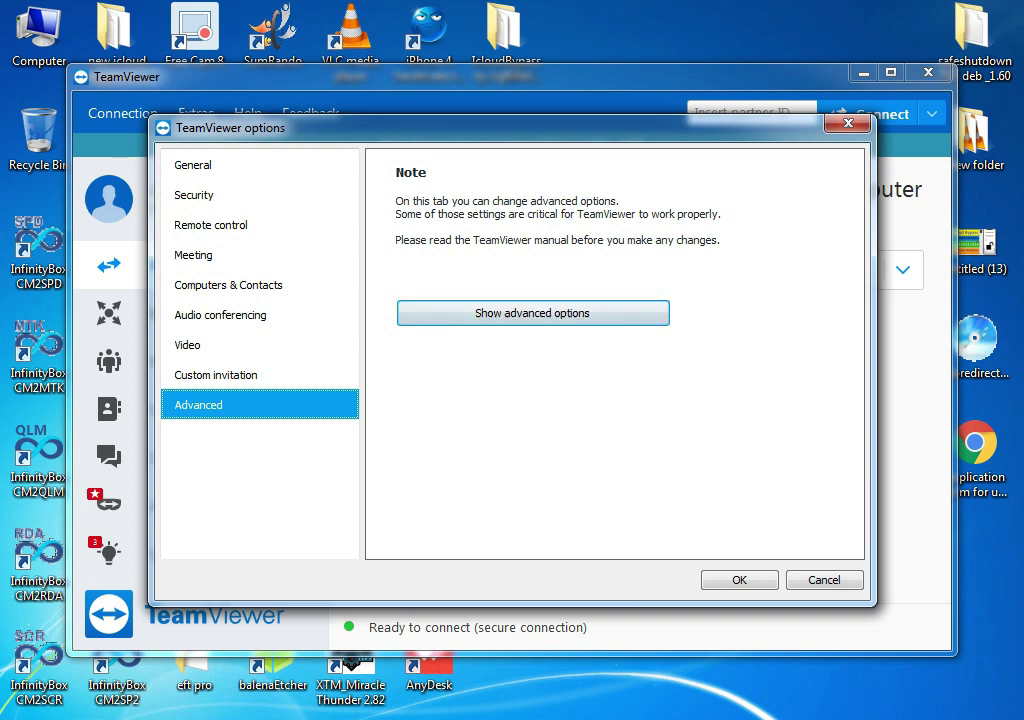
{"action": "left_click", "coordinate": [533, 313]}
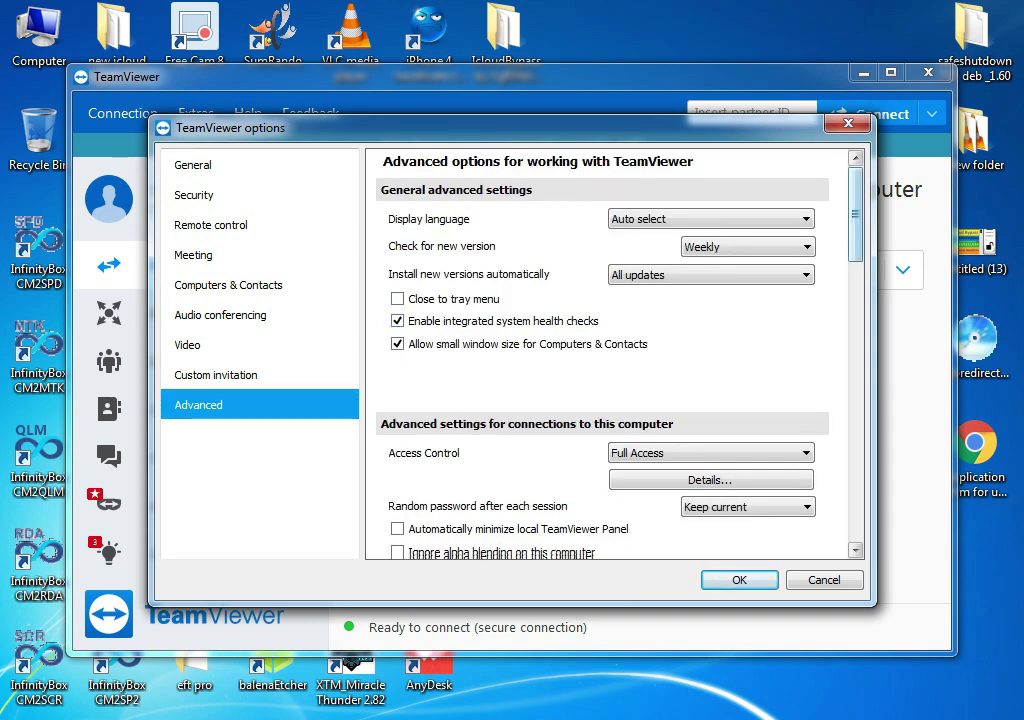
{"action": "scroll", "coordinate": [600, 350], "scroll_direction": "down", "scroll_amount": 10}
{"action": "scroll", "coordinate": [600, 350], "scroll_direction": "up", "scroll_amount": 3}
{"action": "scroll", "coordinate": [600, 350], "scroll_direction": "up", "scroll_amount": 1}
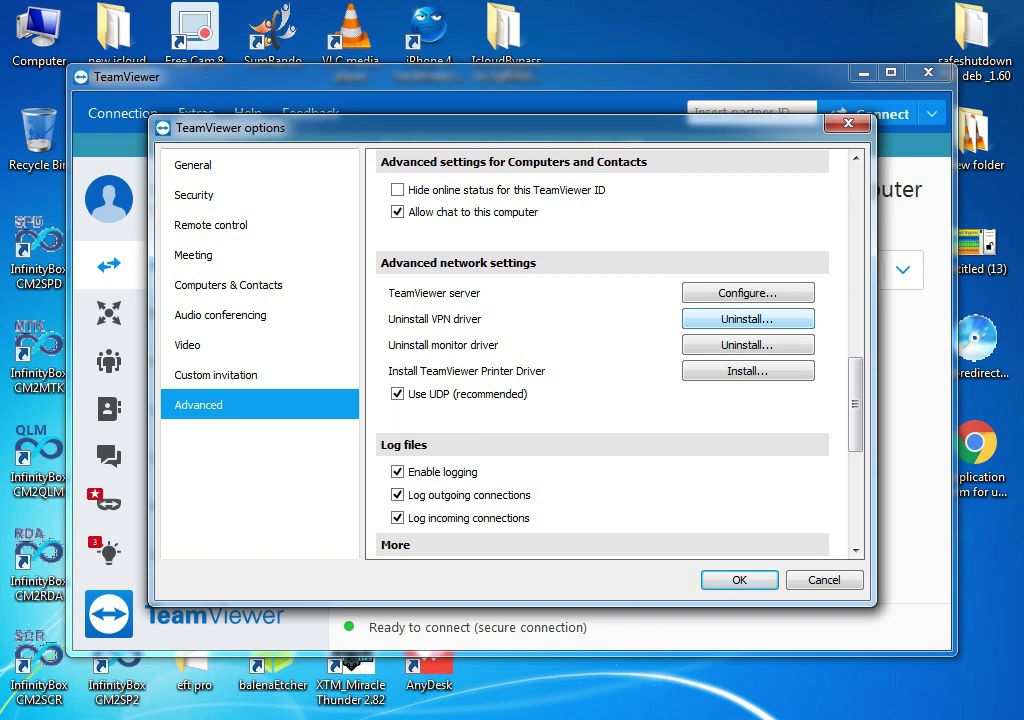
{"action": "scroll", "coordinate": [600, 350], "scroll_direction": "up", "scroll_amount": 2}
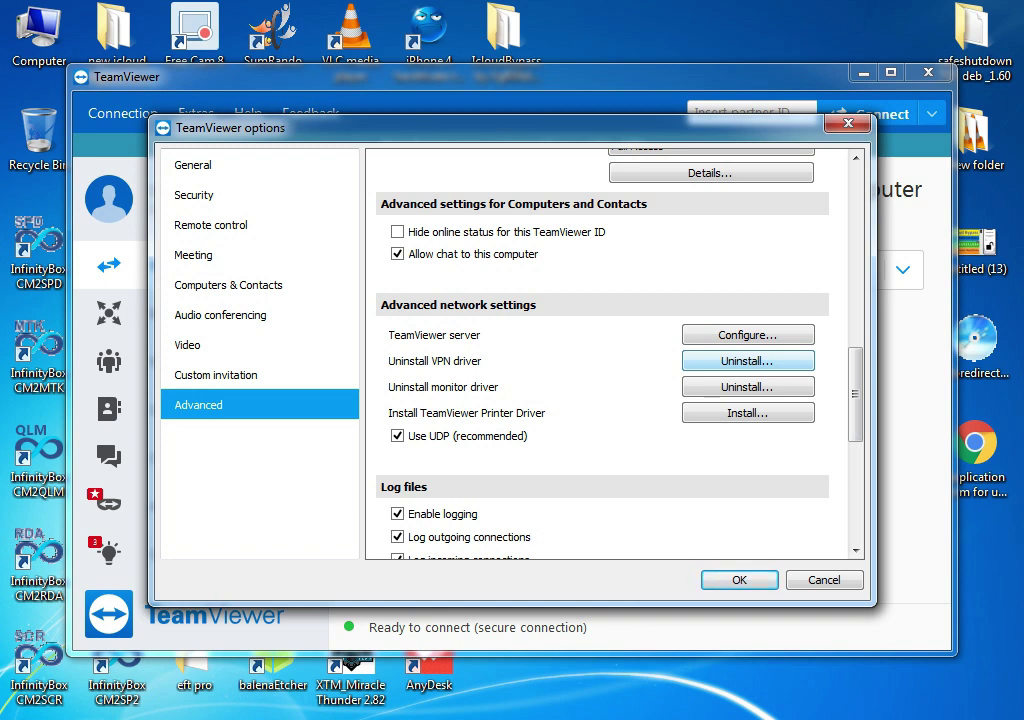
Reinstall the TeamViewer VPN driver (uninstall, then install) and close the Options window
{"action": "left_click", "coordinate": [748, 360]}
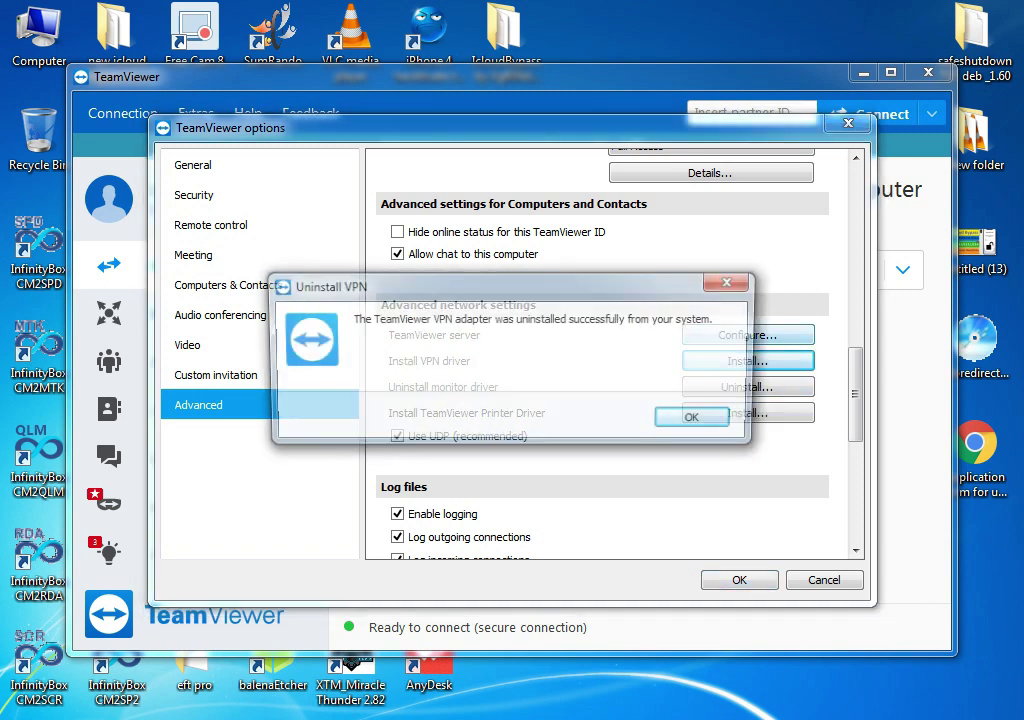
{"action": "key", "text": "Return"}
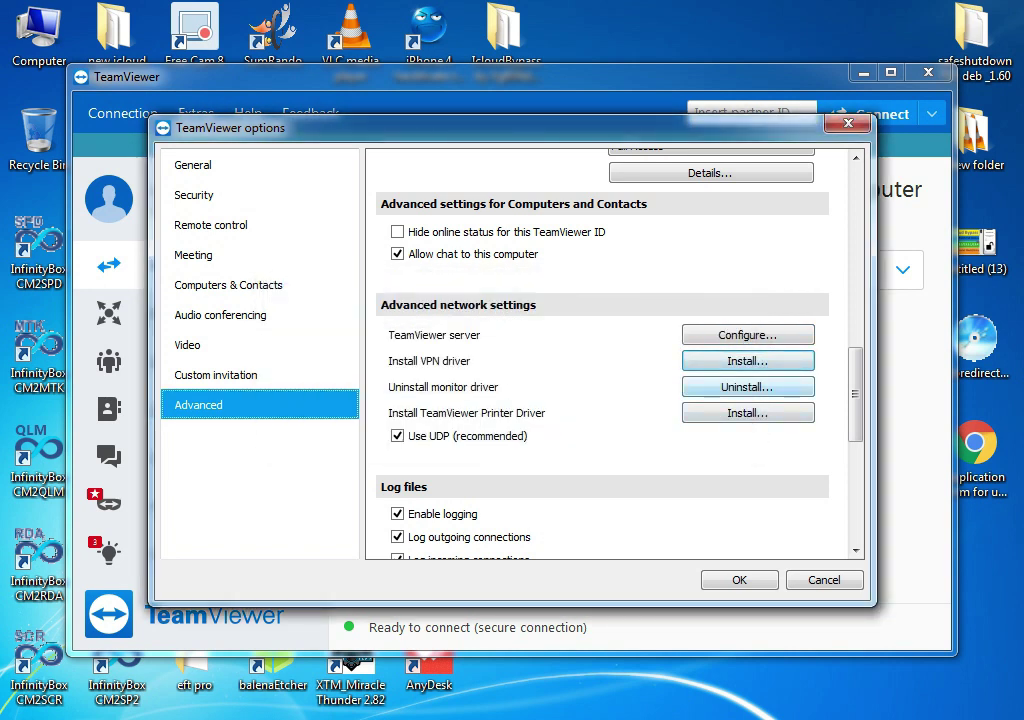
{"action": "left_click", "coordinate": [748, 360]}
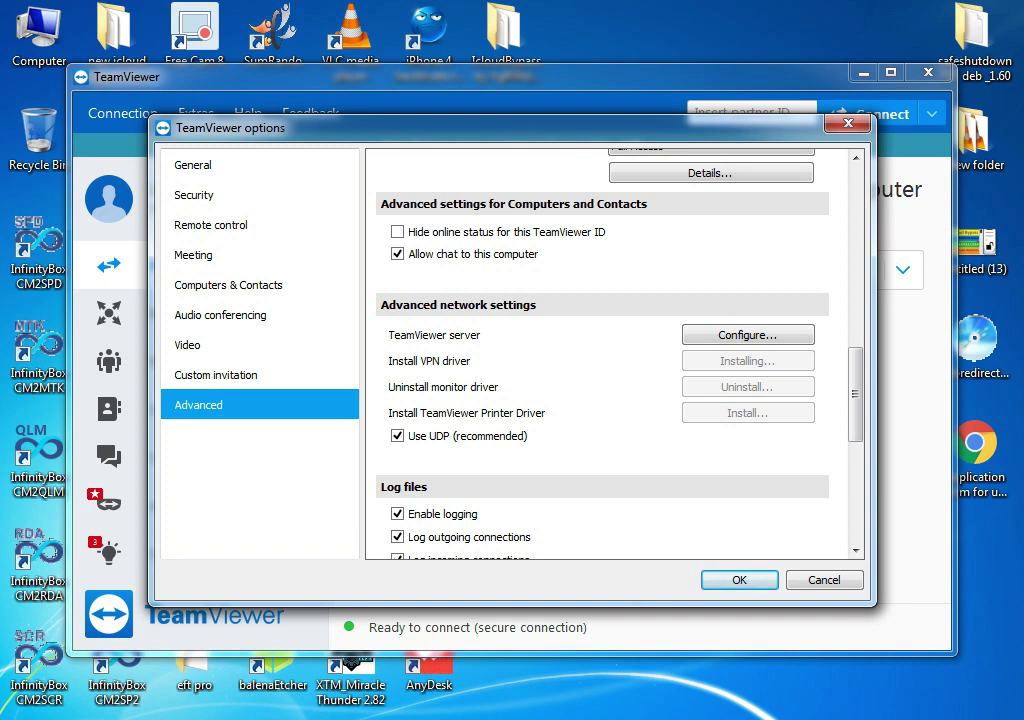
{"action": "key", "text": "Return"}
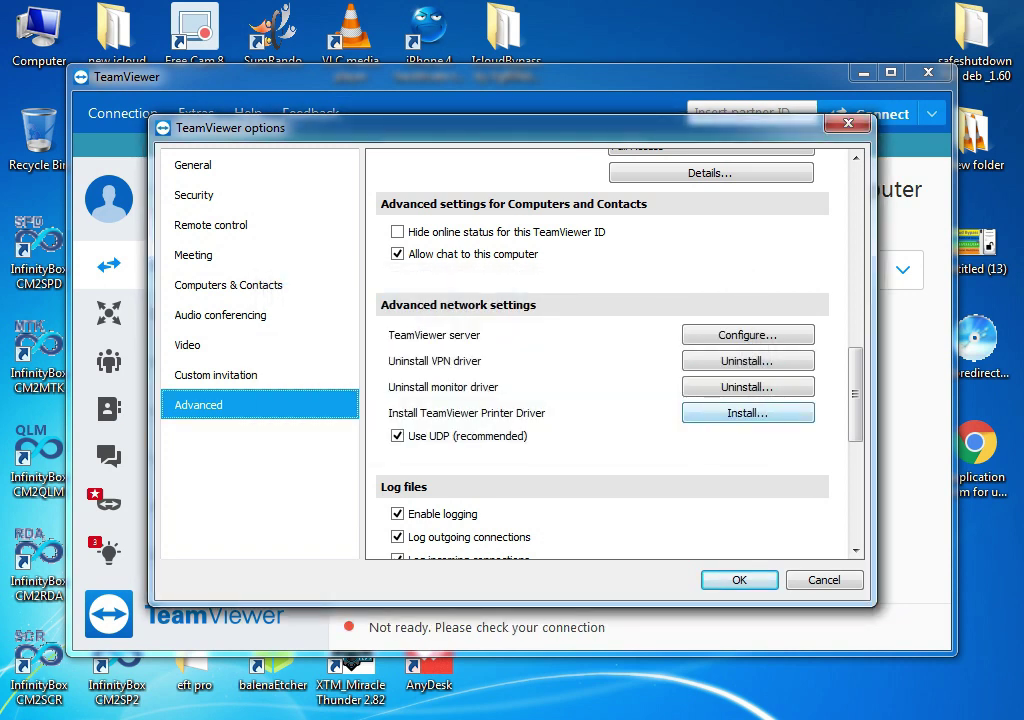
{"action": "key", "text": "Return"}
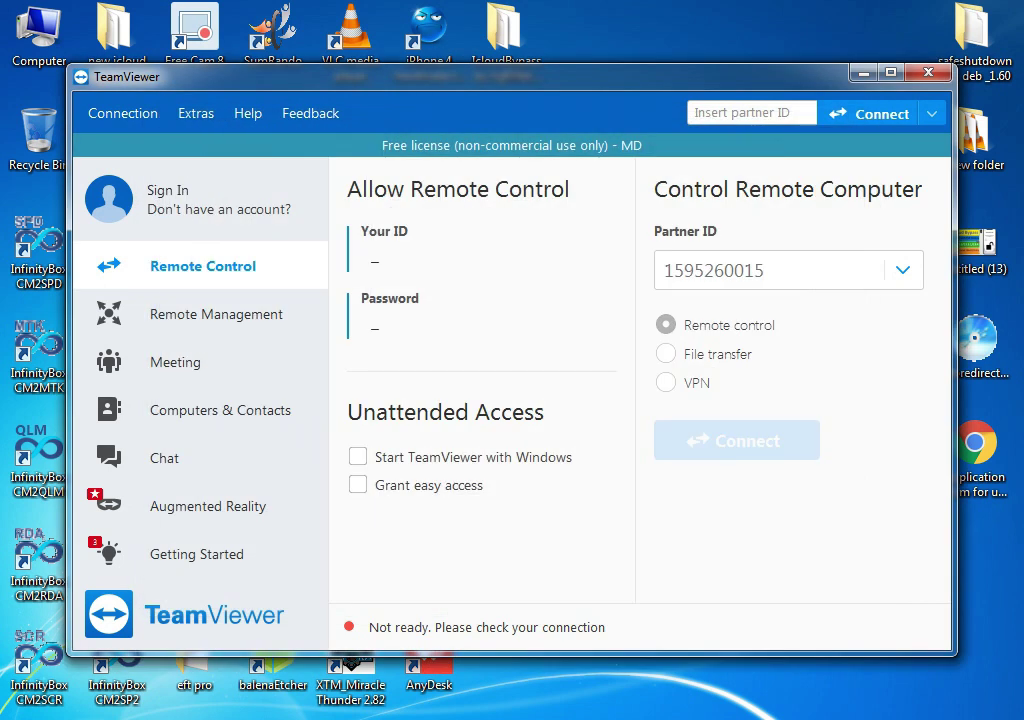
Connect to the partner computer and log on with the partner's password for remote control
{"action": "key", "text": "Return"}
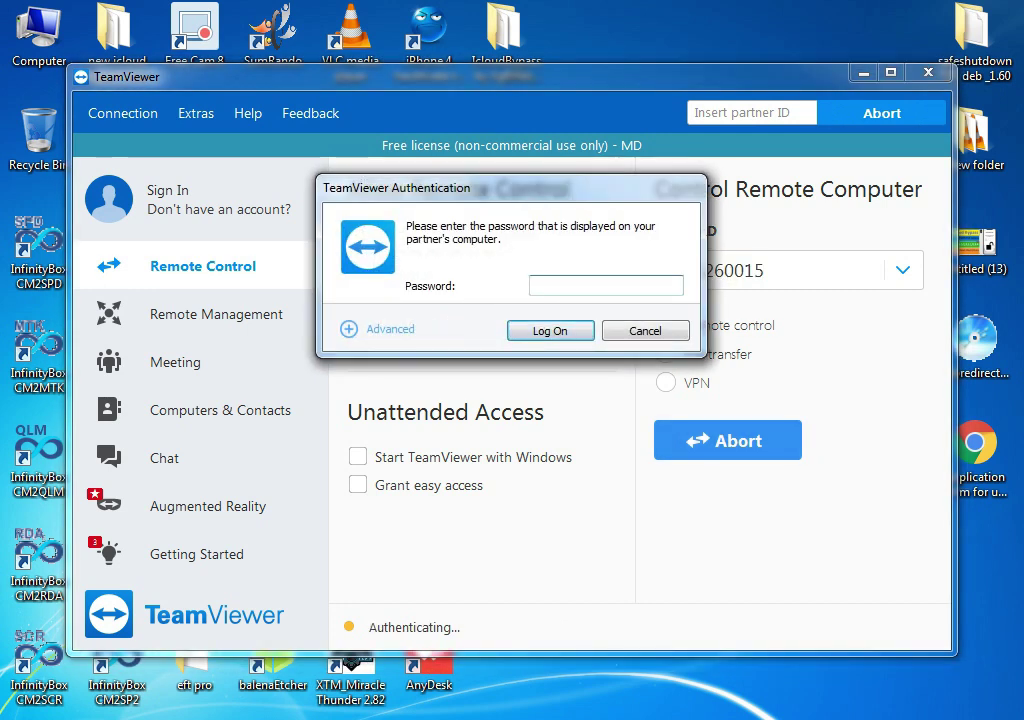
{"action": "type", "text": "123456"}
{"action": "key", "text": "Return"}
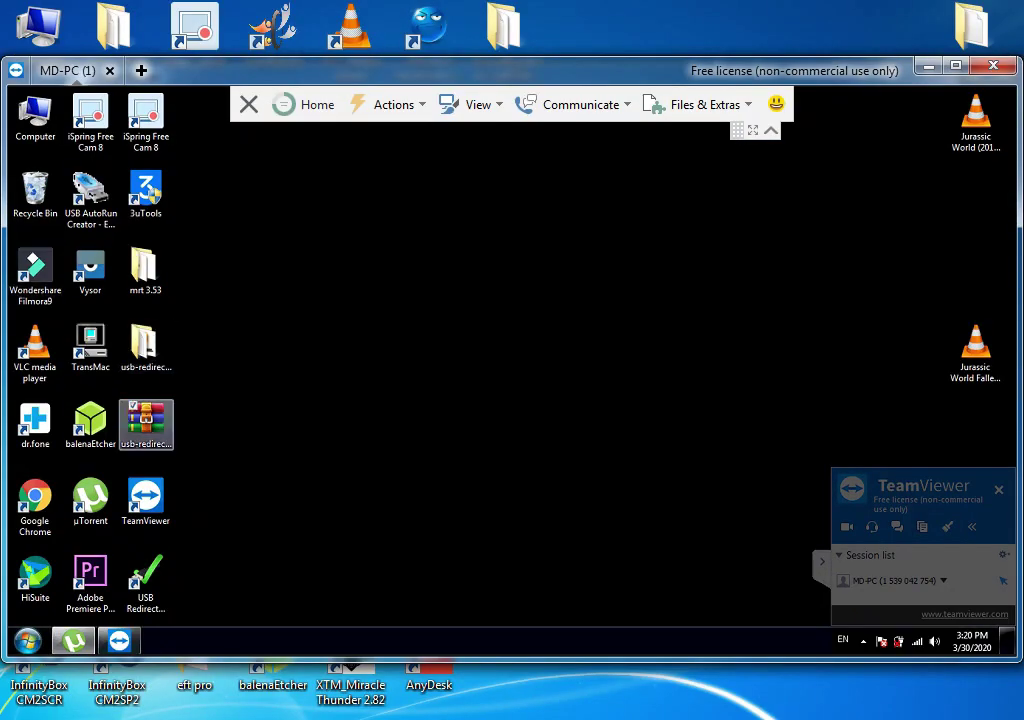
On MD-PC, move the USB Redirector Client shortcut to mid-desktop, launch it, then close its window
{"action": "left_click", "coordinate": [145, 350]}
{"action": "left_click", "coordinate": [145, 582]}
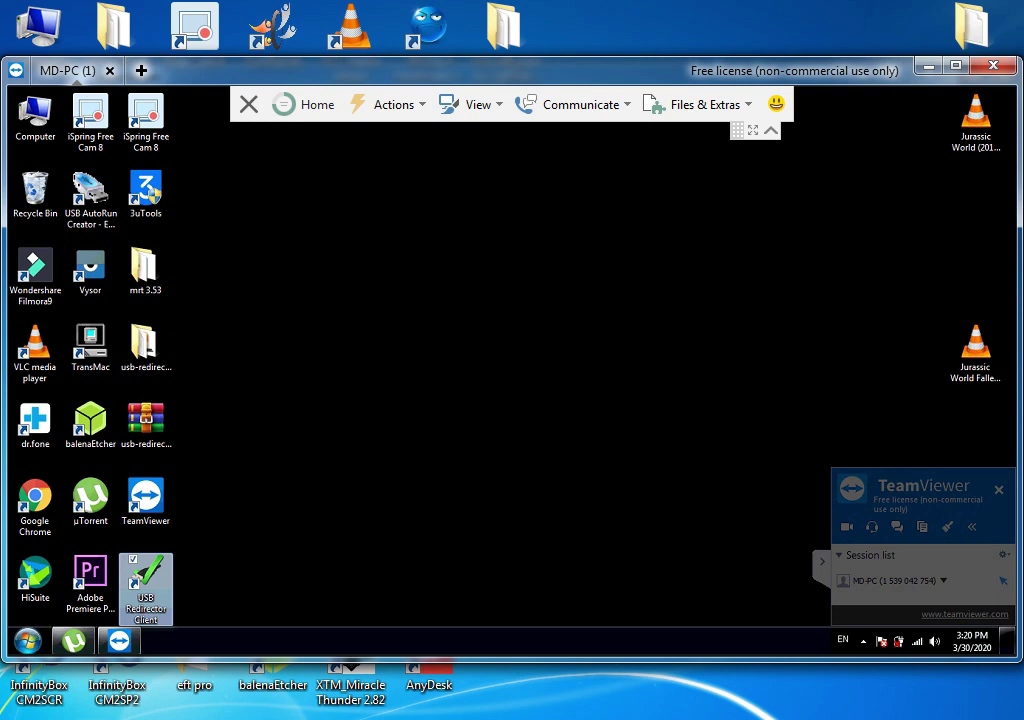
{"action": "left_click_drag", "start_coordinate": [145, 582], "coordinate": [312, 430]}
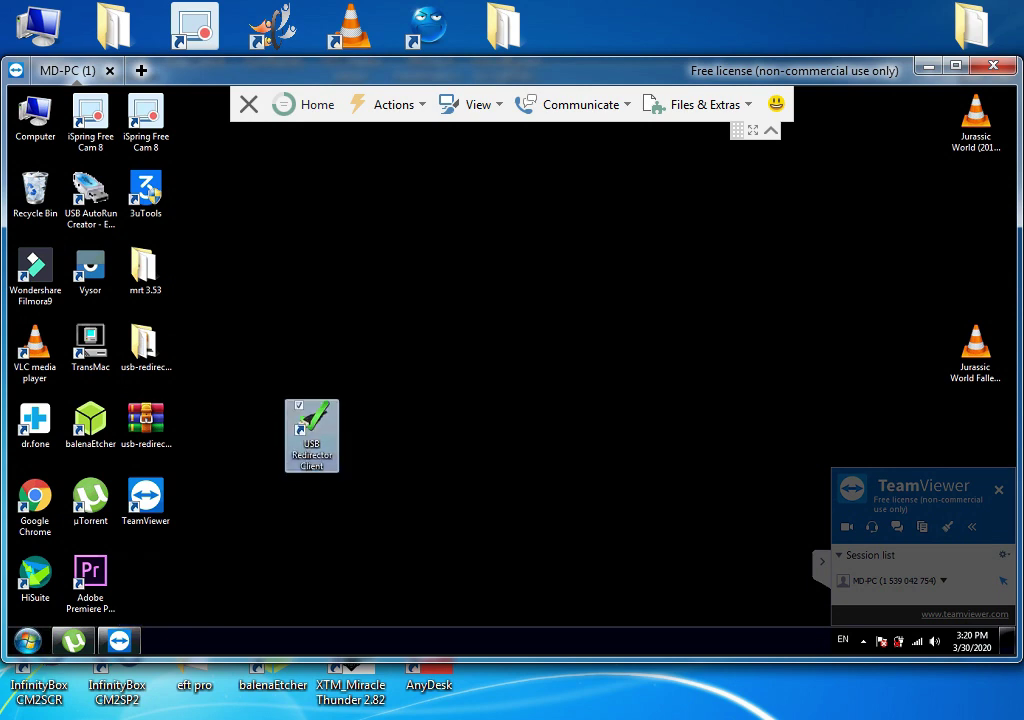
{"action": "double_click", "coordinate": [312, 430]}
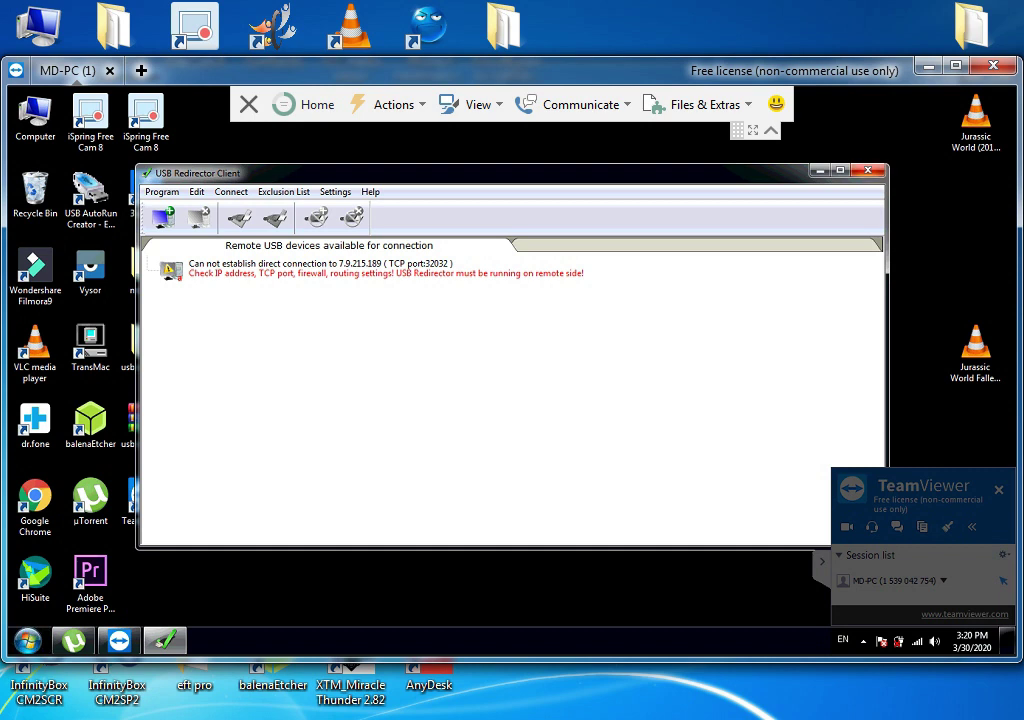
{"action": "key", "text": "alt+F4"}
{"action": "left_click", "coordinate": [145, 430]}
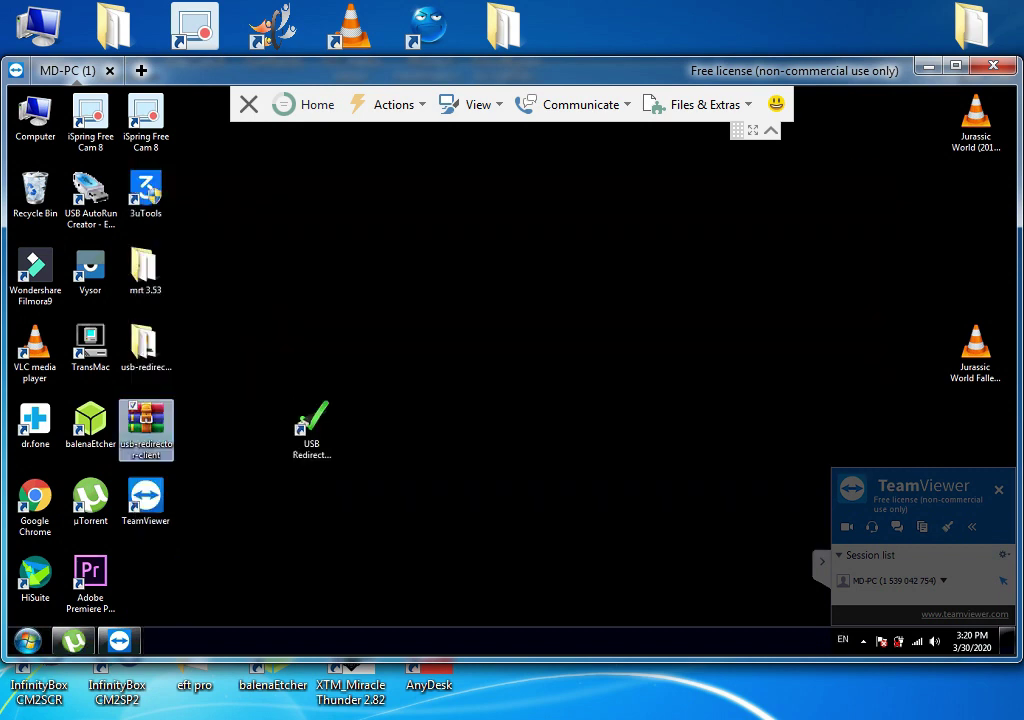
{"action": "left_click", "coordinate": [311, 428]}
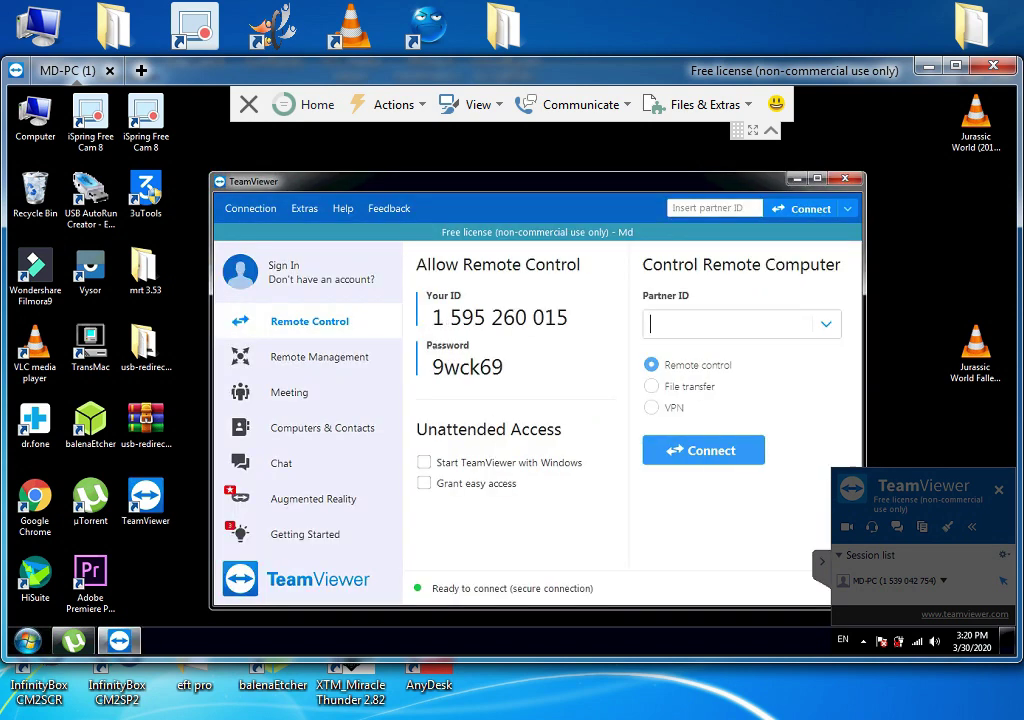
{"action": "left_click", "coordinate": [304, 208]}
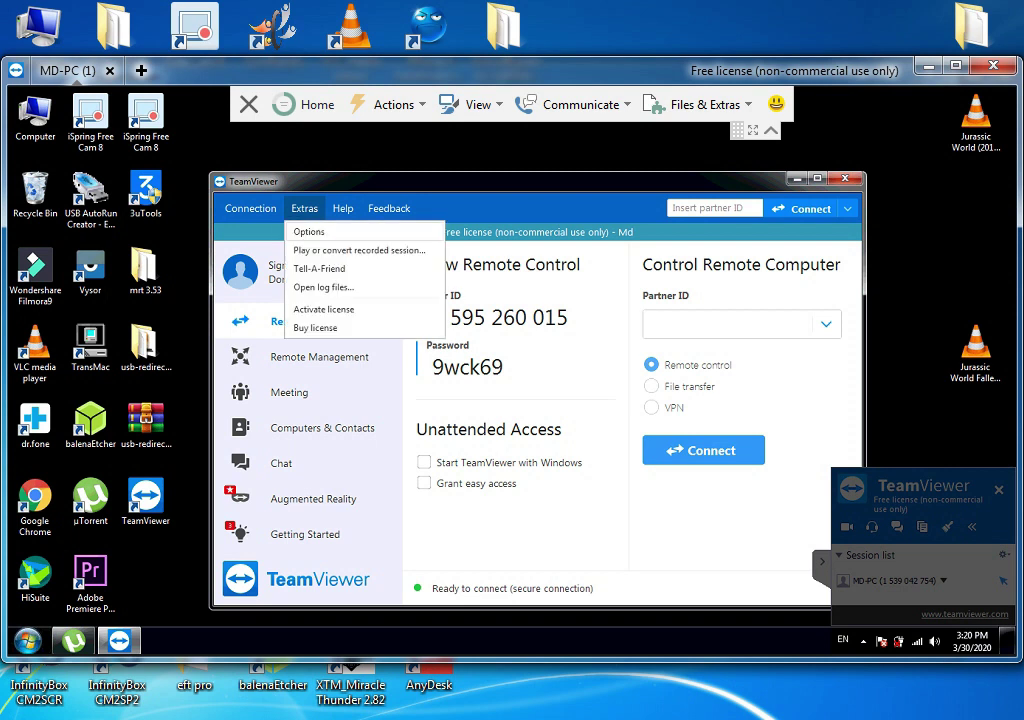
{"action": "key", "text": "Escape"}
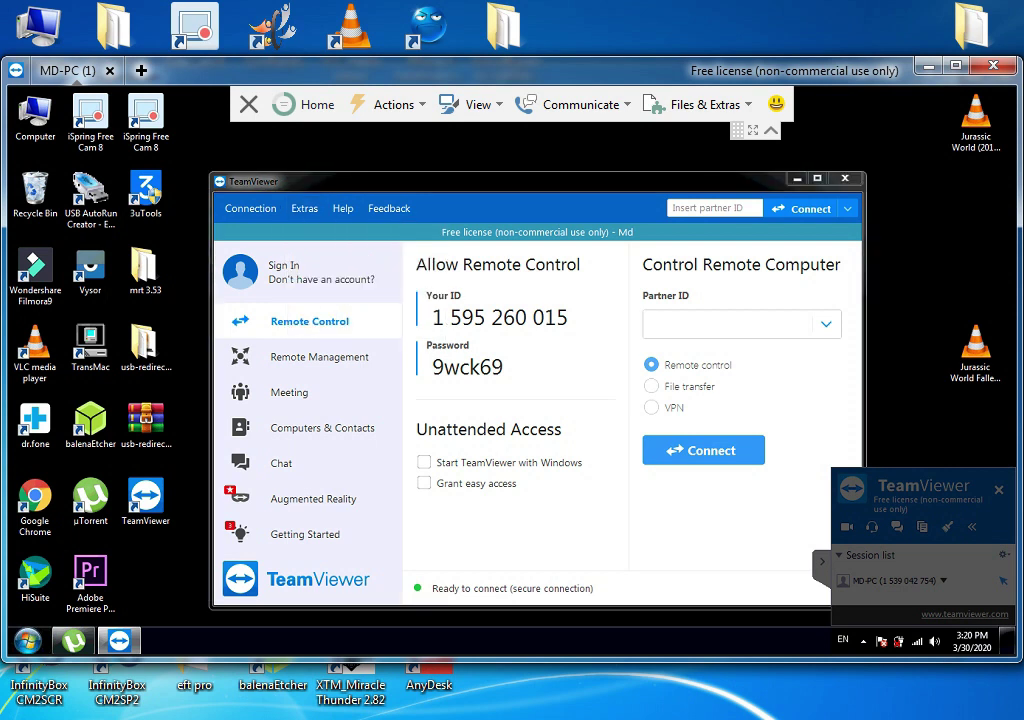
{"action": "left_click", "coordinate": [306, 424]}
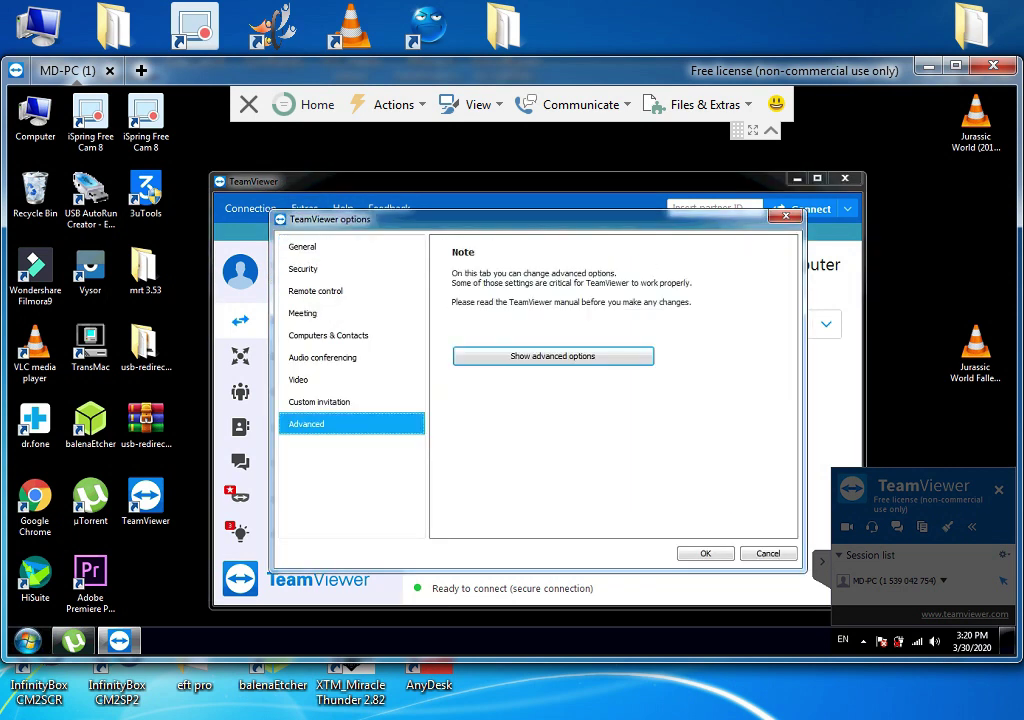
{"action": "left_click", "coordinate": [553, 356]}
{"action": "scroll", "coordinate": [612, 390], "scroll_direction": "down", "scroll_amount": 10}
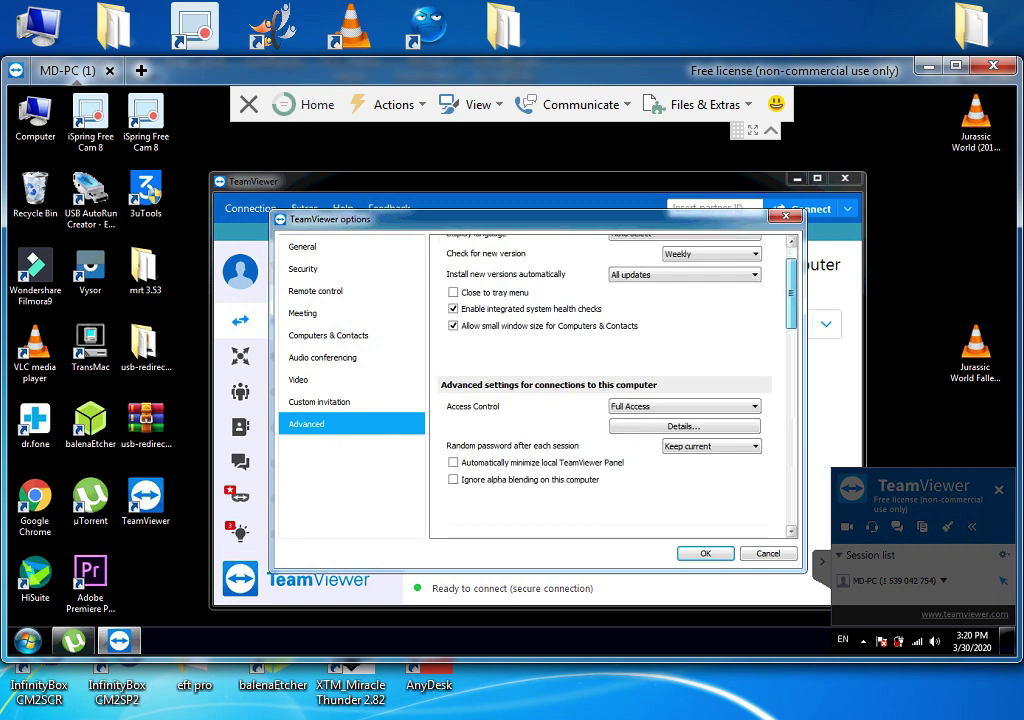
{"action": "scroll", "coordinate": [700, 378], "scroll_direction": "down", "scroll_amount": 2}
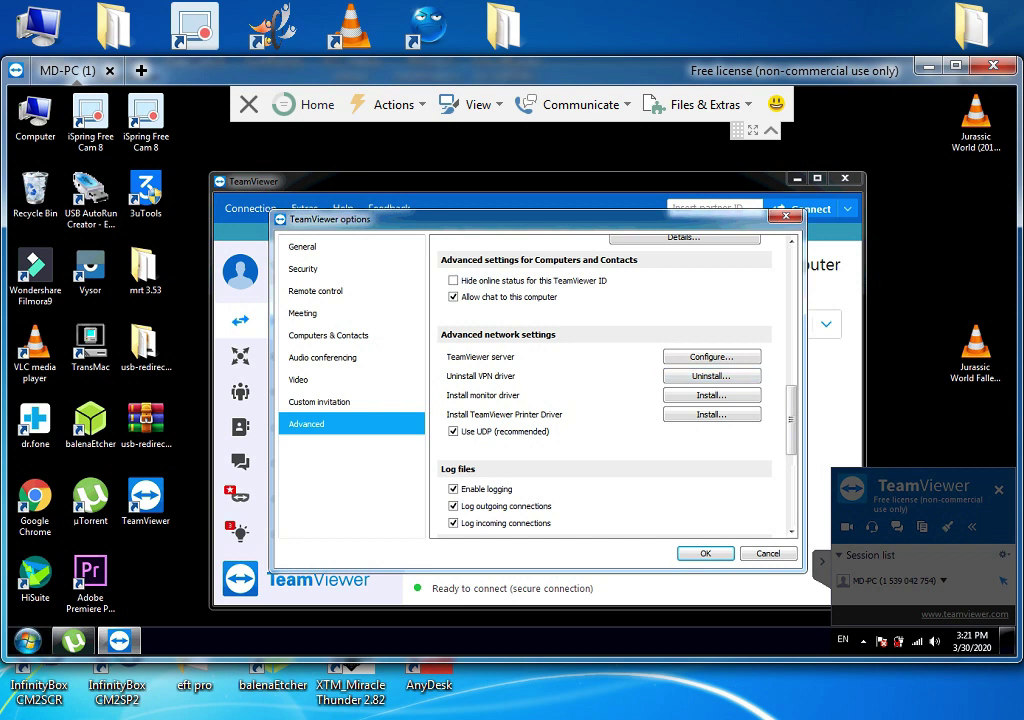
{"action": "key", "text": "Escape"}
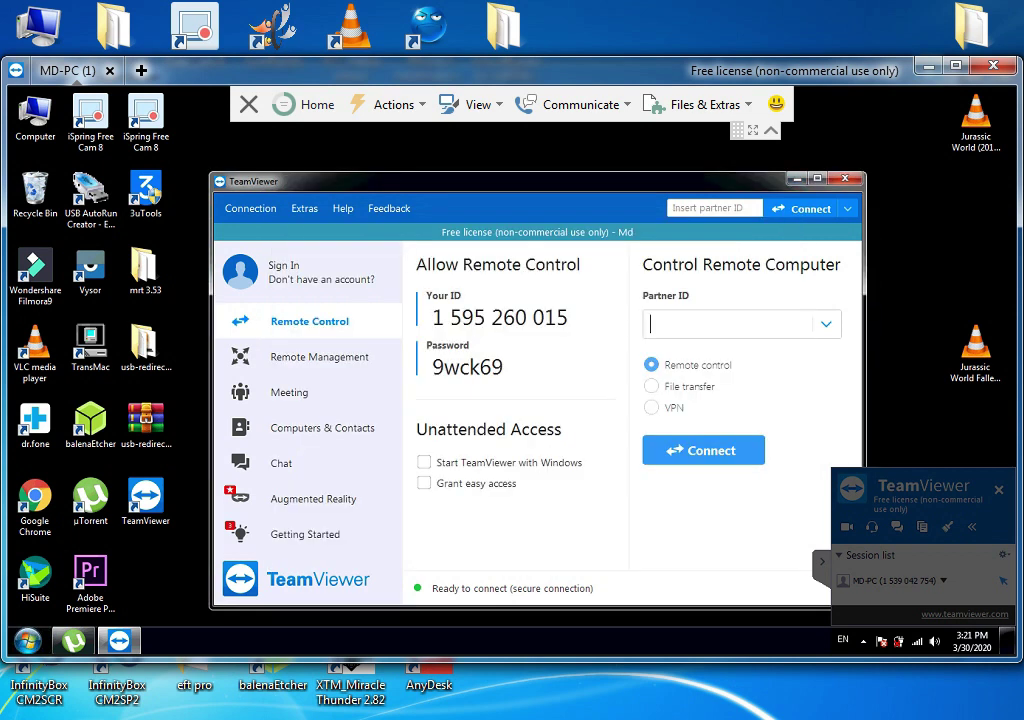
Minimise the remote session and start a VPN connection to MD-PC, confirming the extra connection and password
{"action": "key", "text": "super+Down"}
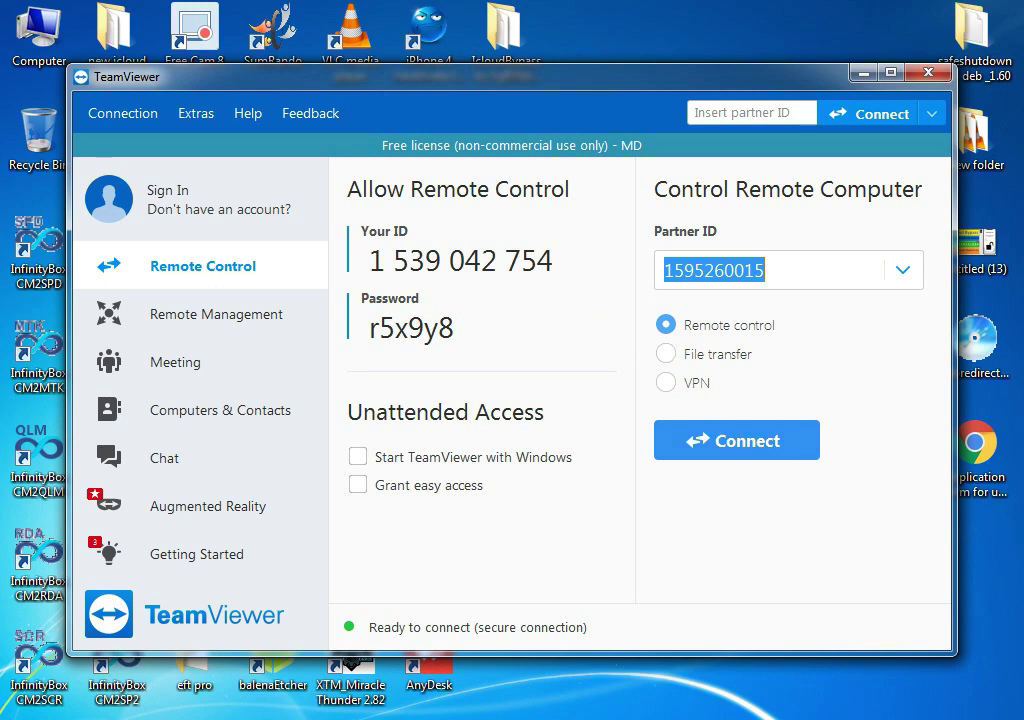
{"action": "left_click", "coordinate": [665, 382]}
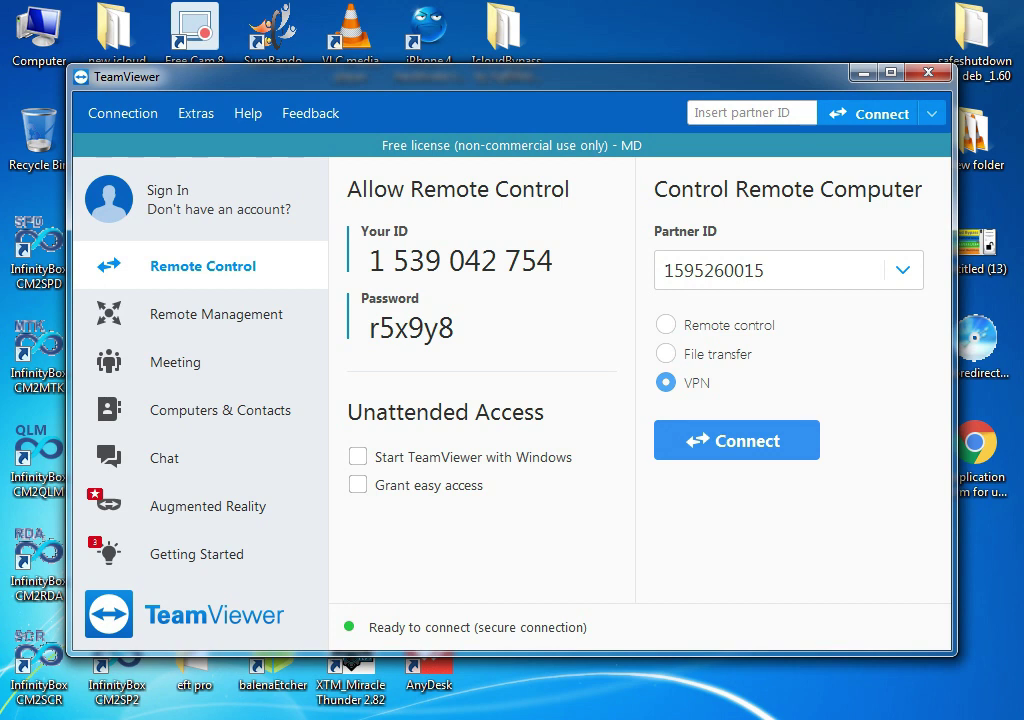
{"action": "key", "text": "Return"}
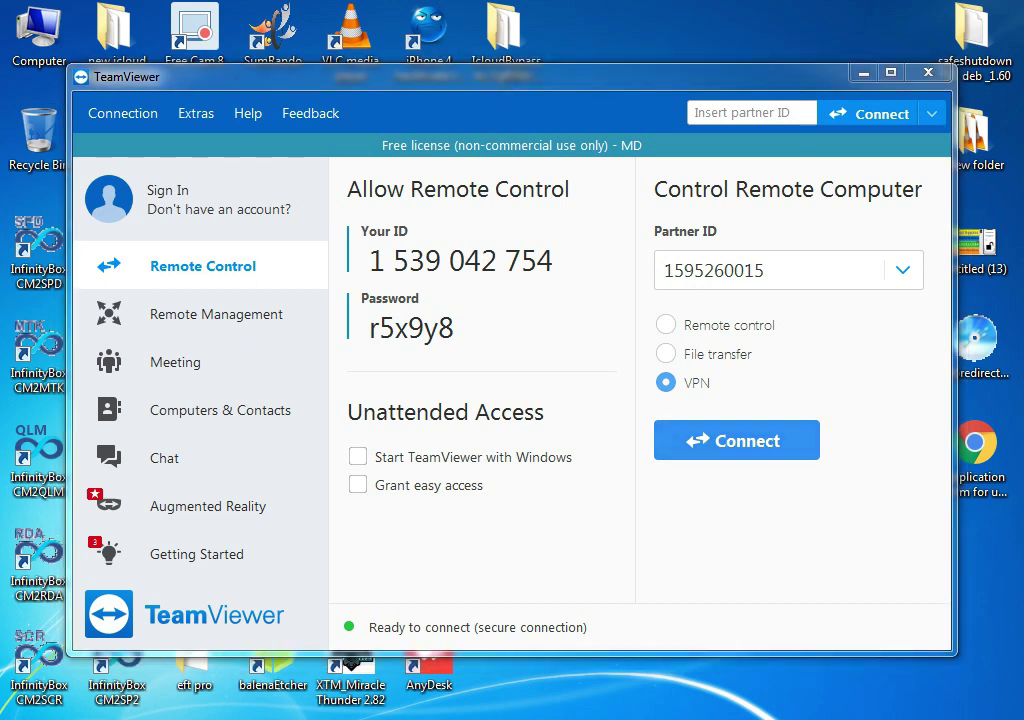
{"action": "key", "text": "Return"}
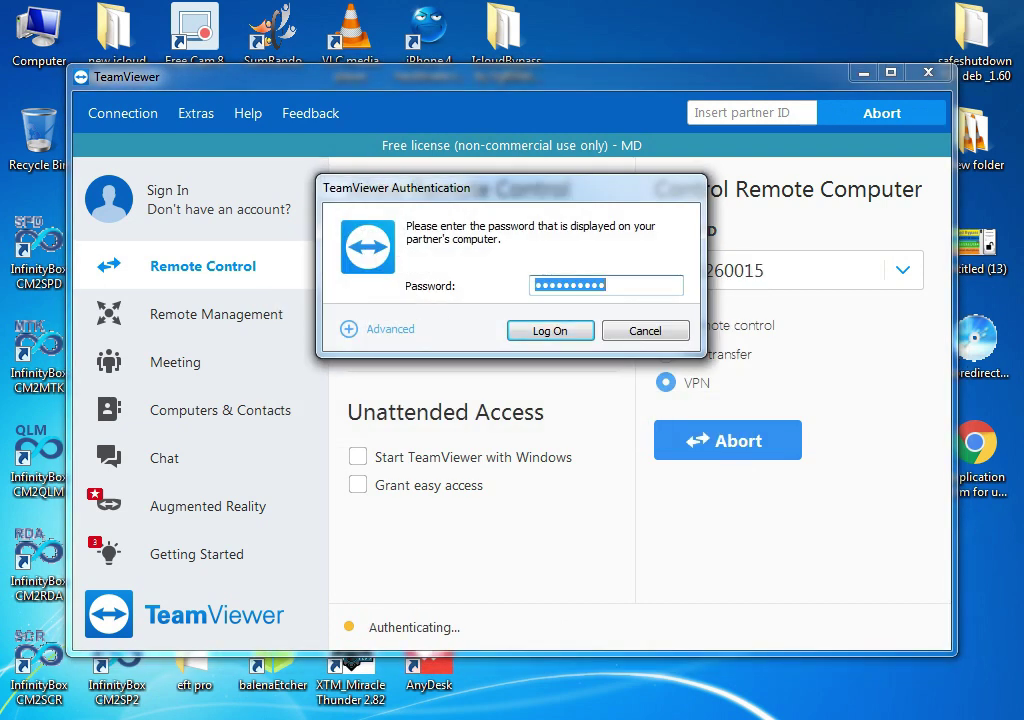
{"action": "key", "text": "Return"}
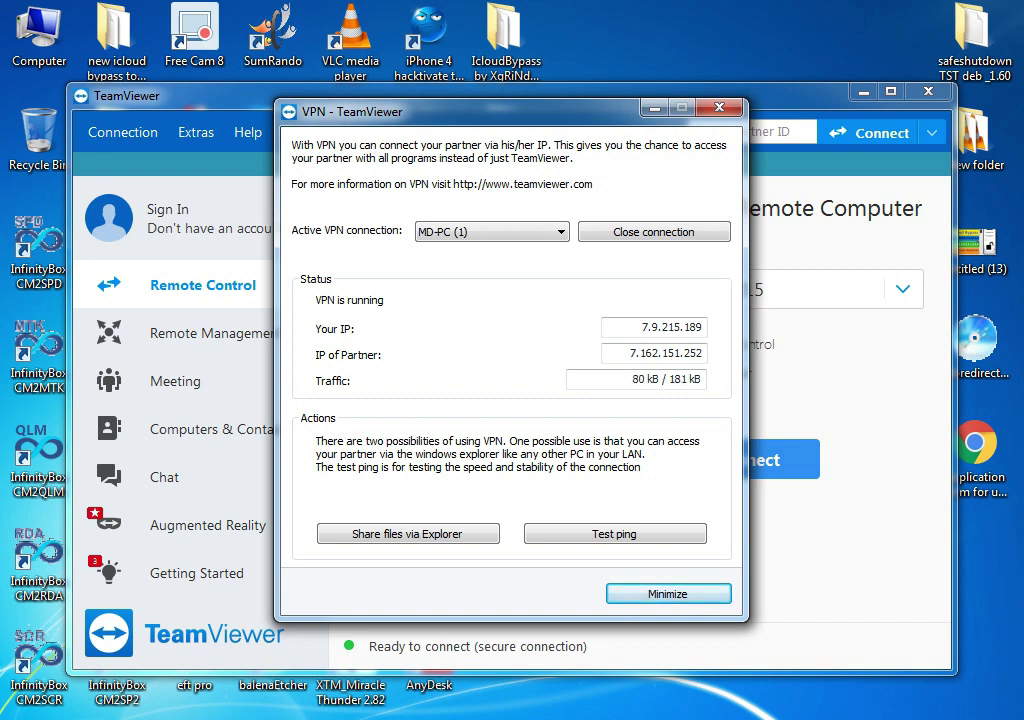
Copy the local VPN IP 7.9.215.189, minimise the VPN window and return to the MD-PC session
{"action": "left_click_drag", "start_coordinate": [450, 111], "coordinate": [386, 135]}
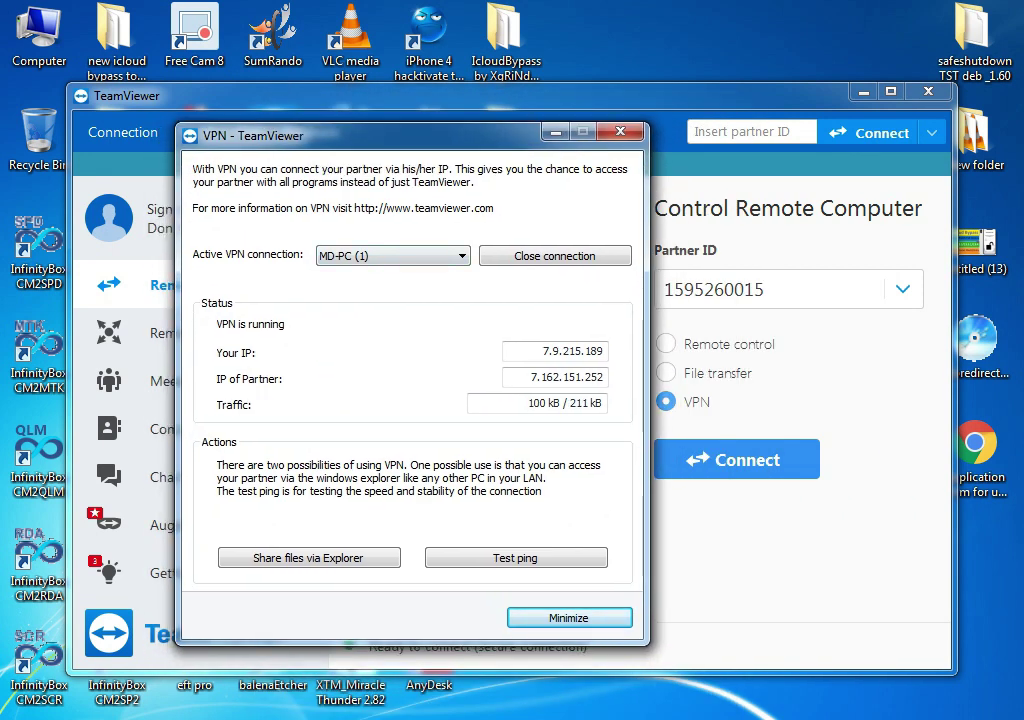
{"action": "left_click_drag", "start_coordinate": [508, 351], "coordinate": [604, 351]}
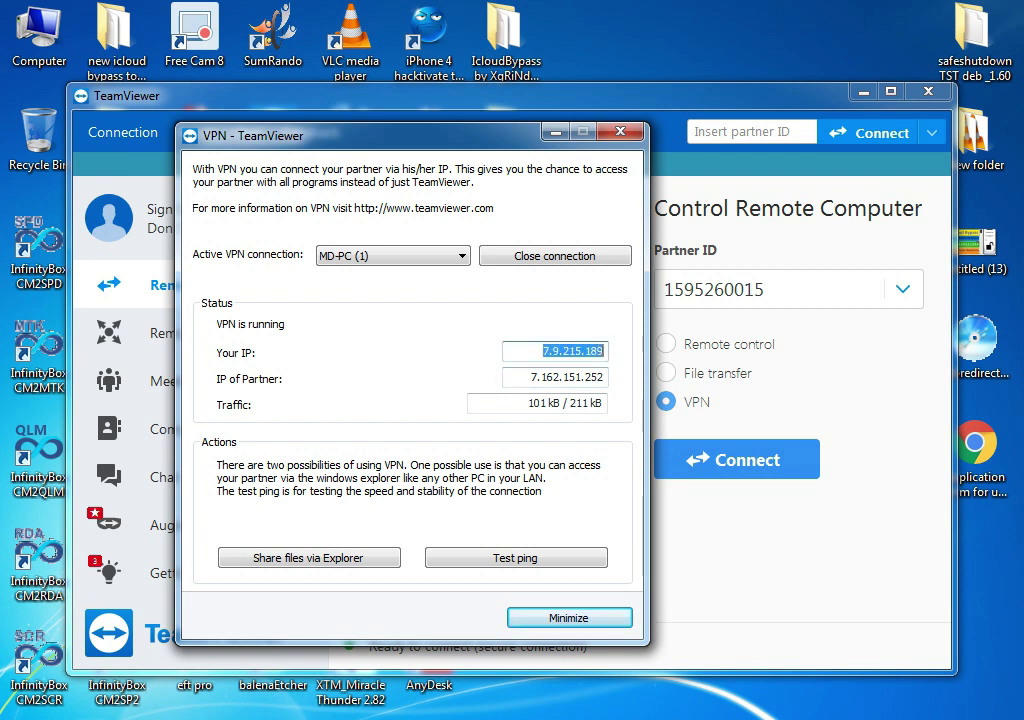
{"action": "right_click", "coordinate": [603, 351]}
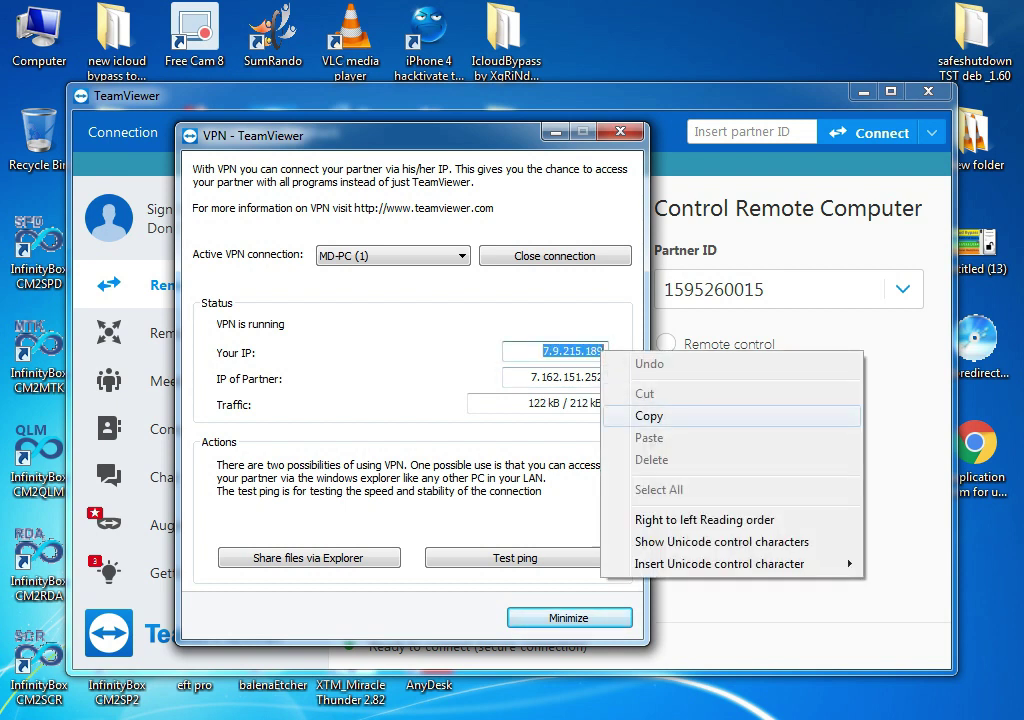
{"action": "left_click", "coordinate": [648, 415]}
{"action": "left_click", "coordinate": [568, 617]}
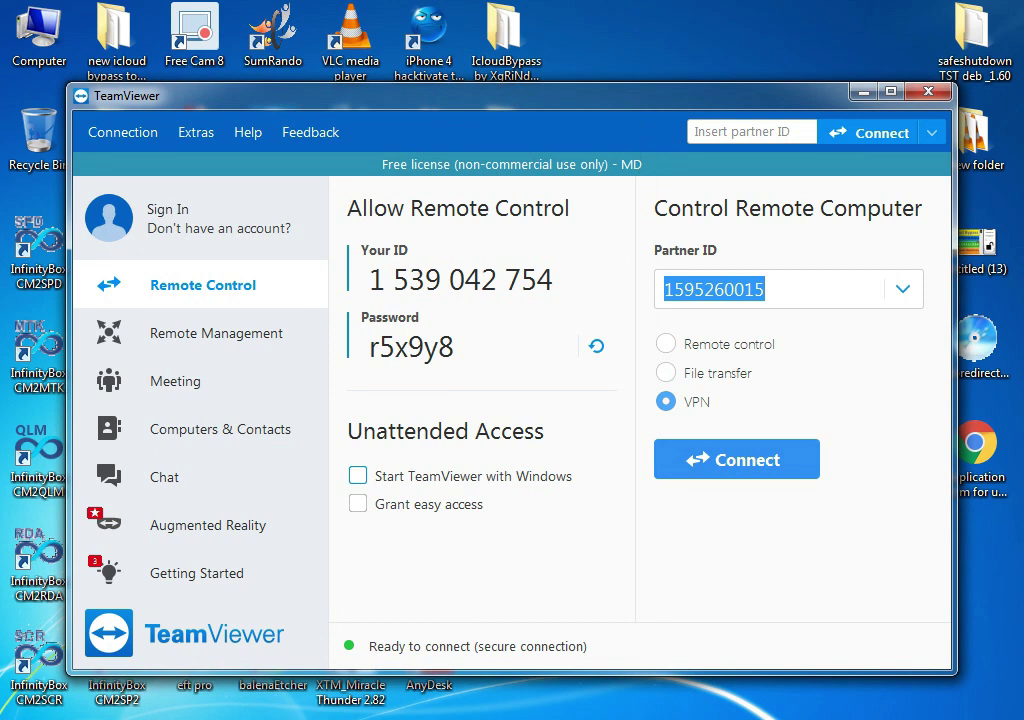
{"action": "mouse_move", "coordinate": [120, 710]}
{"action": "left_click", "coordinate": [347, 595]}
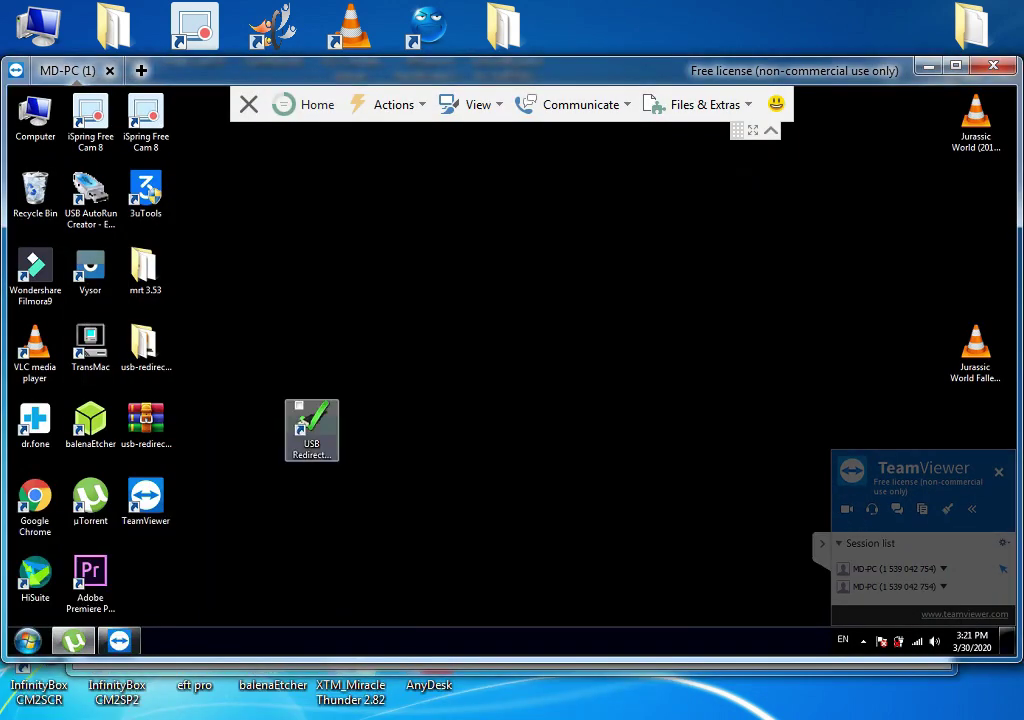
Launch USB Redirector Client and add server 7.9.215.189 with auto-connect for all USB devices
{"action": "double_click", "coordinate": [311, 430]}
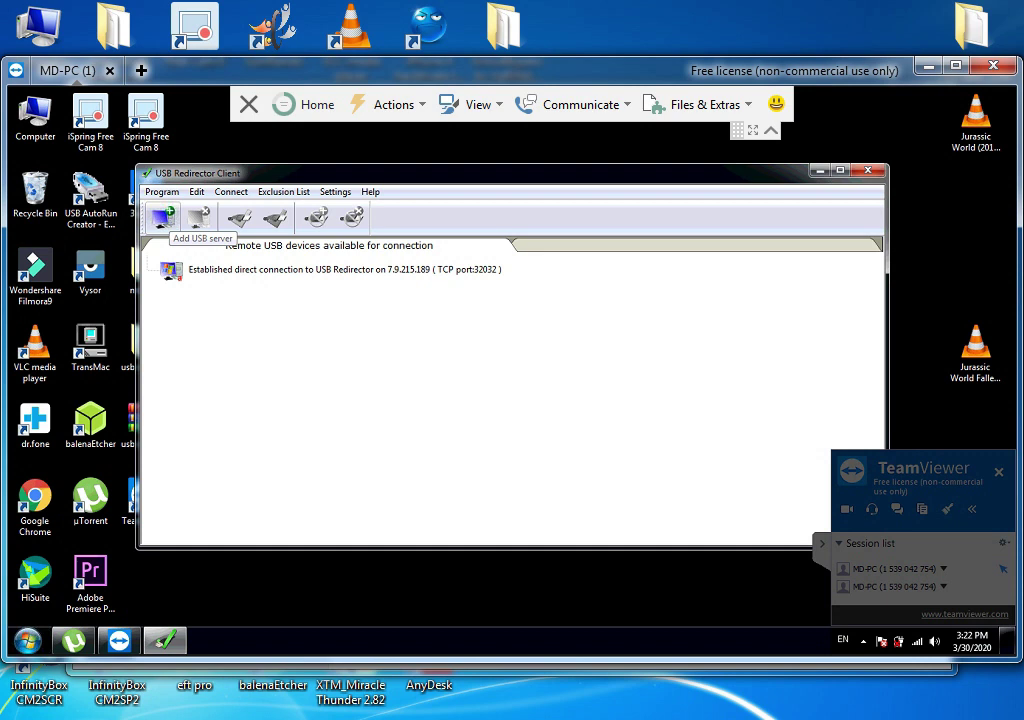
{"action": "left_click", "coordinate": [163, 218]}
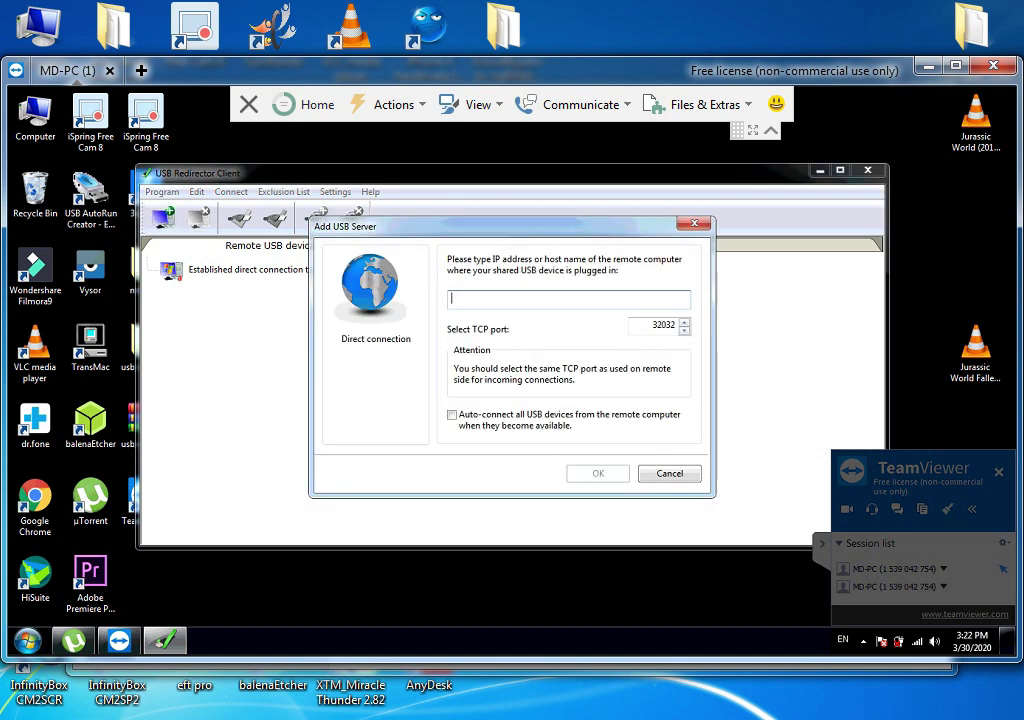
{"action": "right_click", "coordinate": [476, 299]}
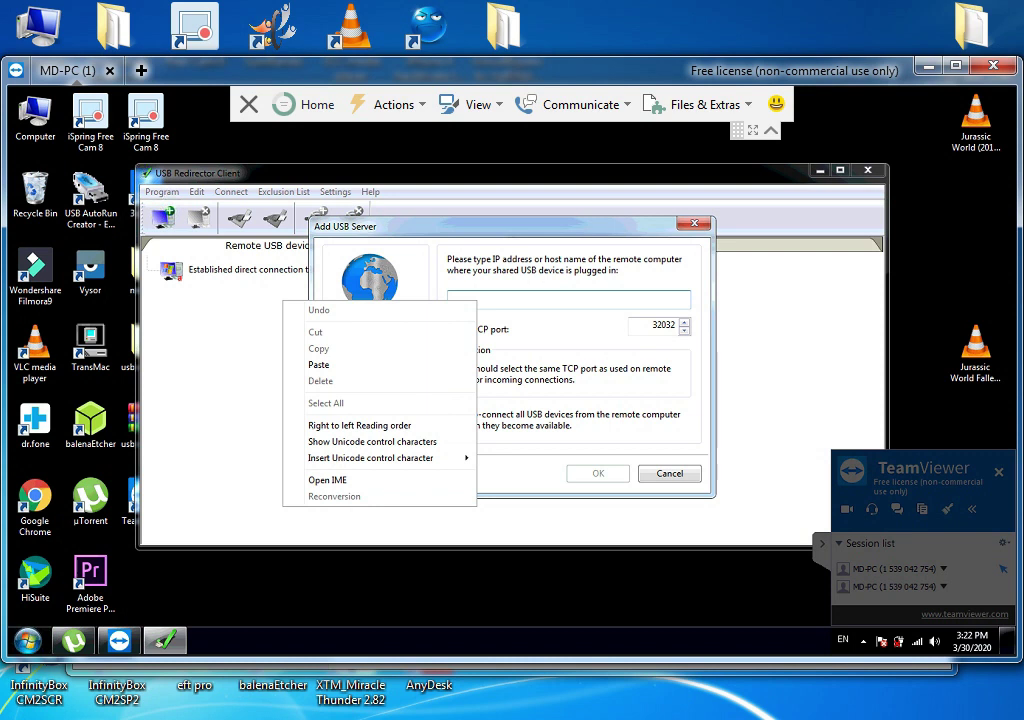
{"action": "left_click", "coordinate": [318, 365]}
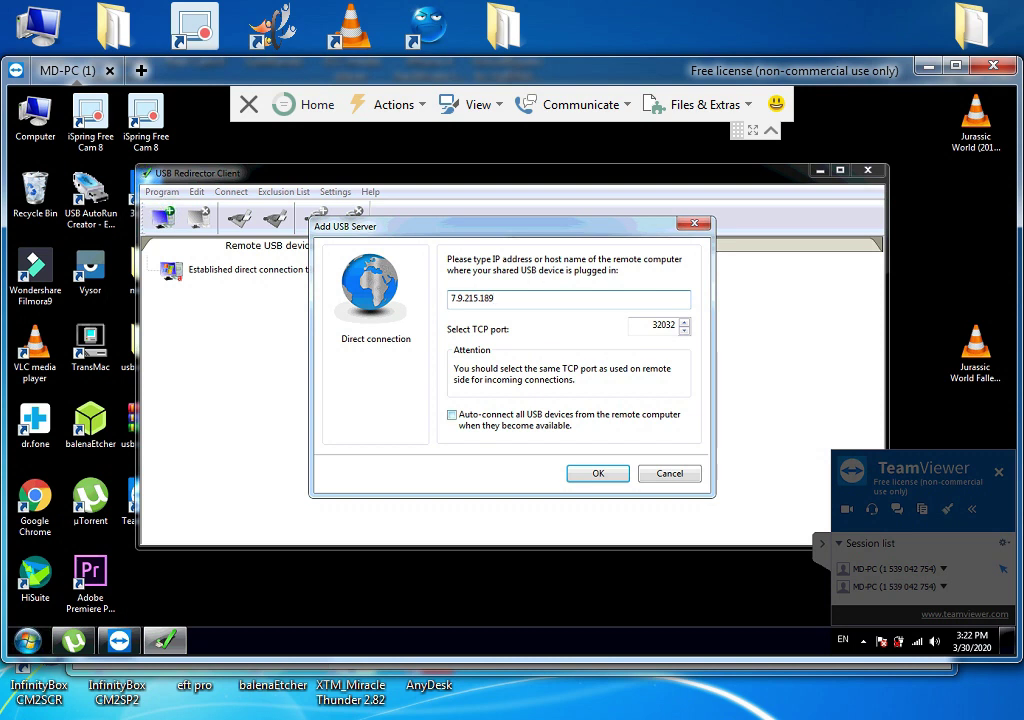
{"action": "left_click", "coordinate": [451, 414]}
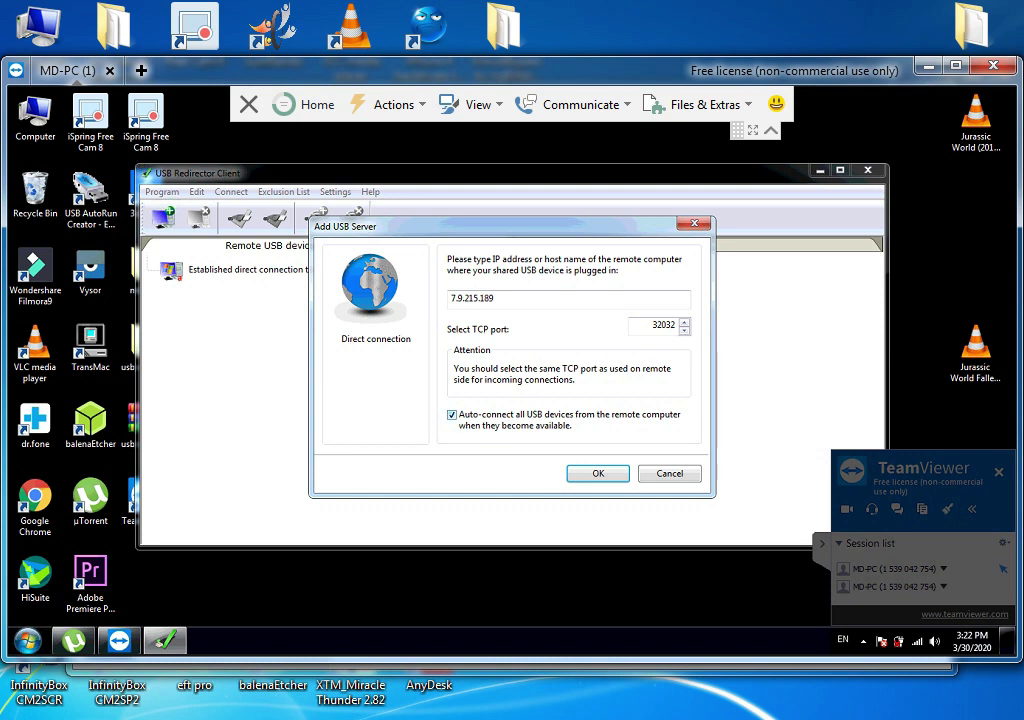
{"action": "left_click", "coordinate": [451, 414]}
{"action": "key", "text": "Return"}
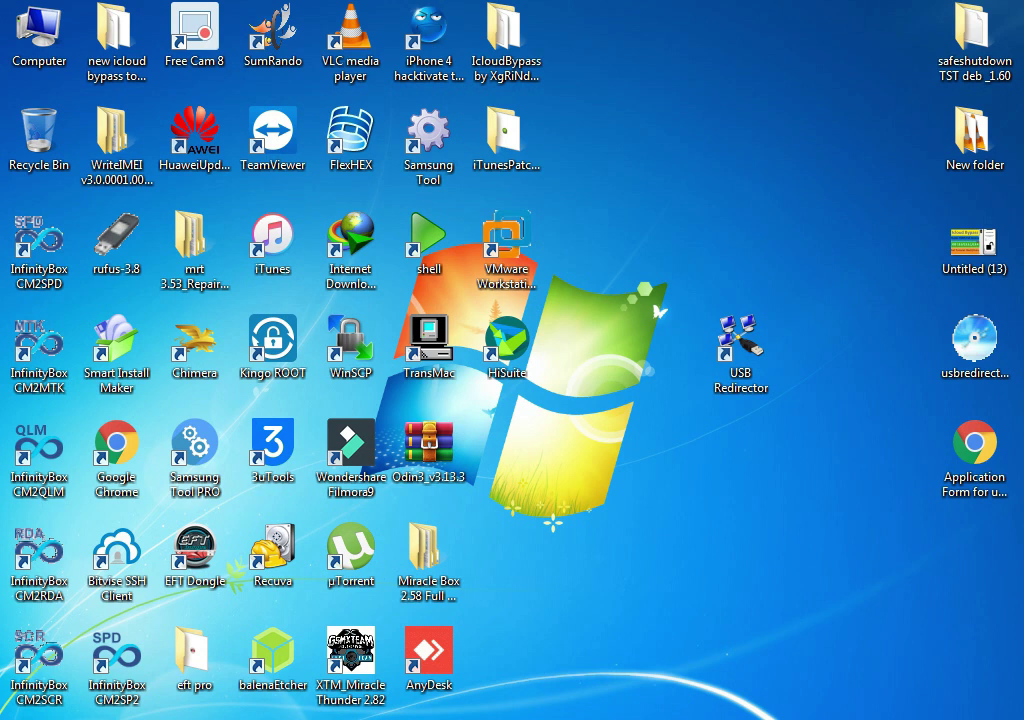
Launch USB Redirector and continue with the evaluation period
{"action": "double_click", "coordinate": [741, 345]}
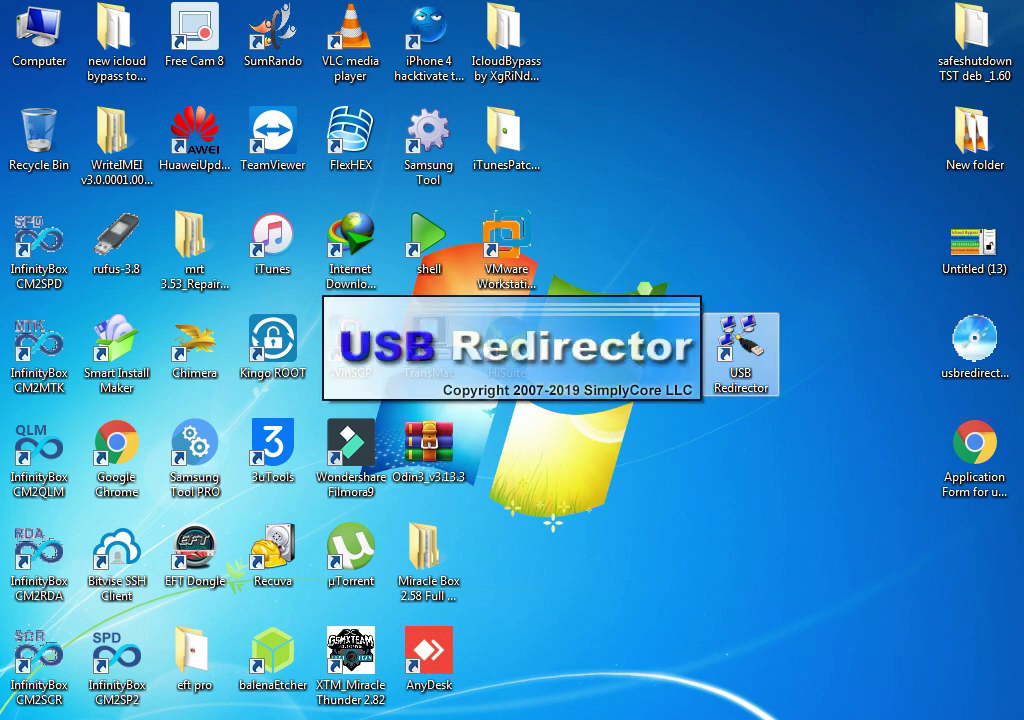
{"action": "left_click_drag", "start_coordinate": [974, 342], "coordinate": [780, 275]}
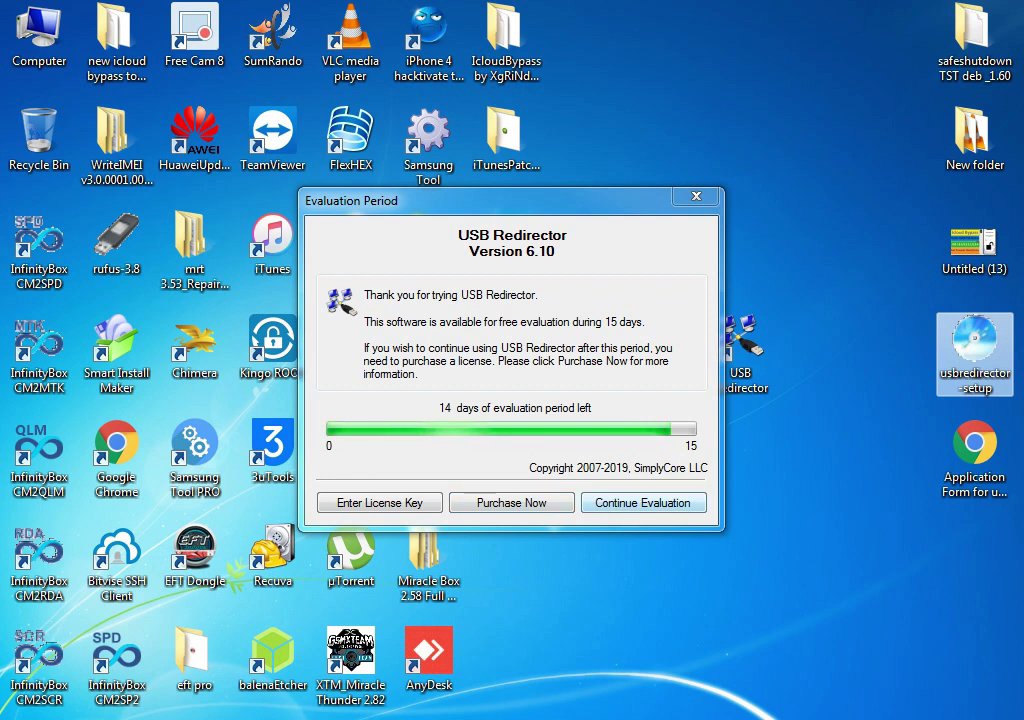
{"action": "key", "text": "Return"}
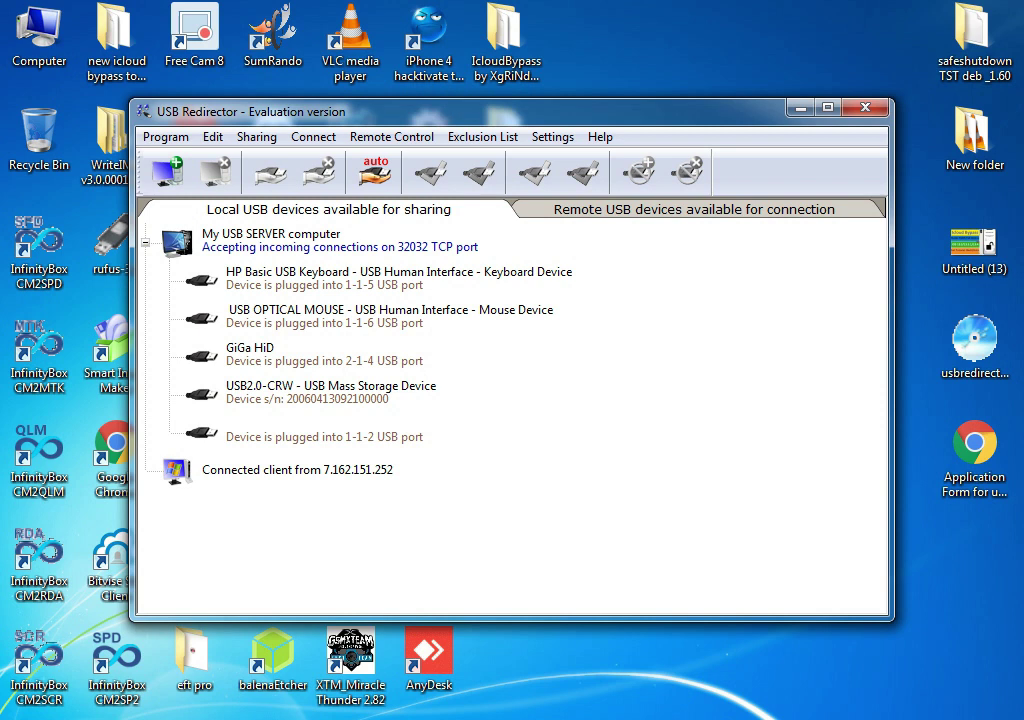
Browse the local USB devices: HP keyboard, USB OPTICAL MOUSE, GiGa HiD, USB2.0-CRW and the unnamed device
{"action": "left_click", "coordinate": [257, 240]}
{"action": "key", "text": "Down"}
{"action": "key", "text": "Down"}
{"action": "key", "text": "Down"}
{"action": "key", "text": "Down"}
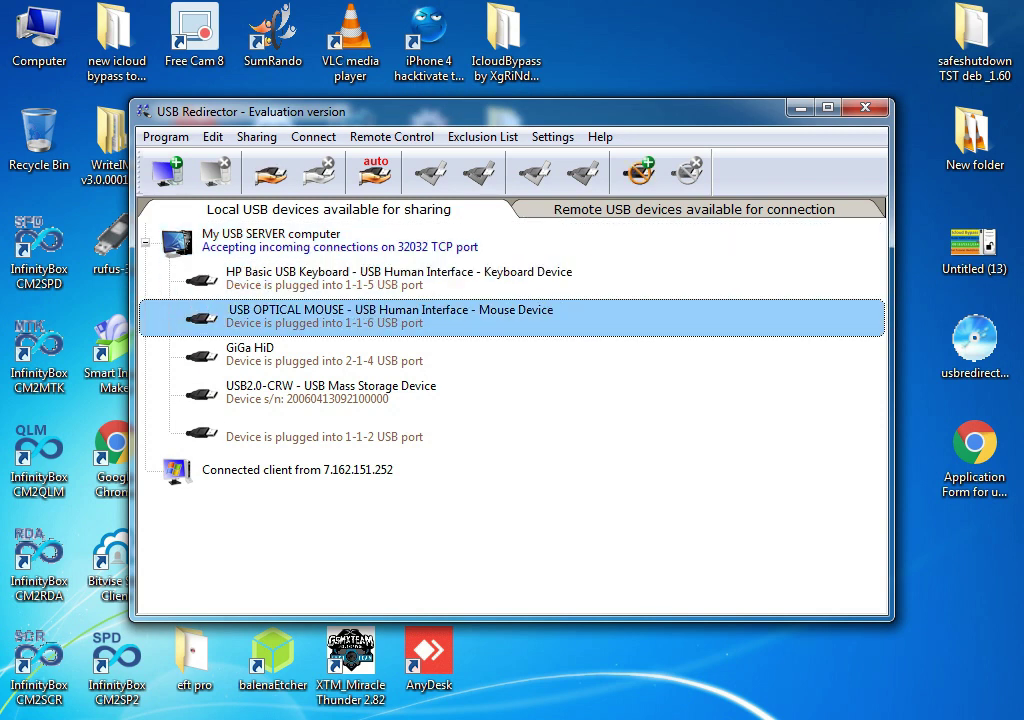
{"action": "key", "text": "Down"}
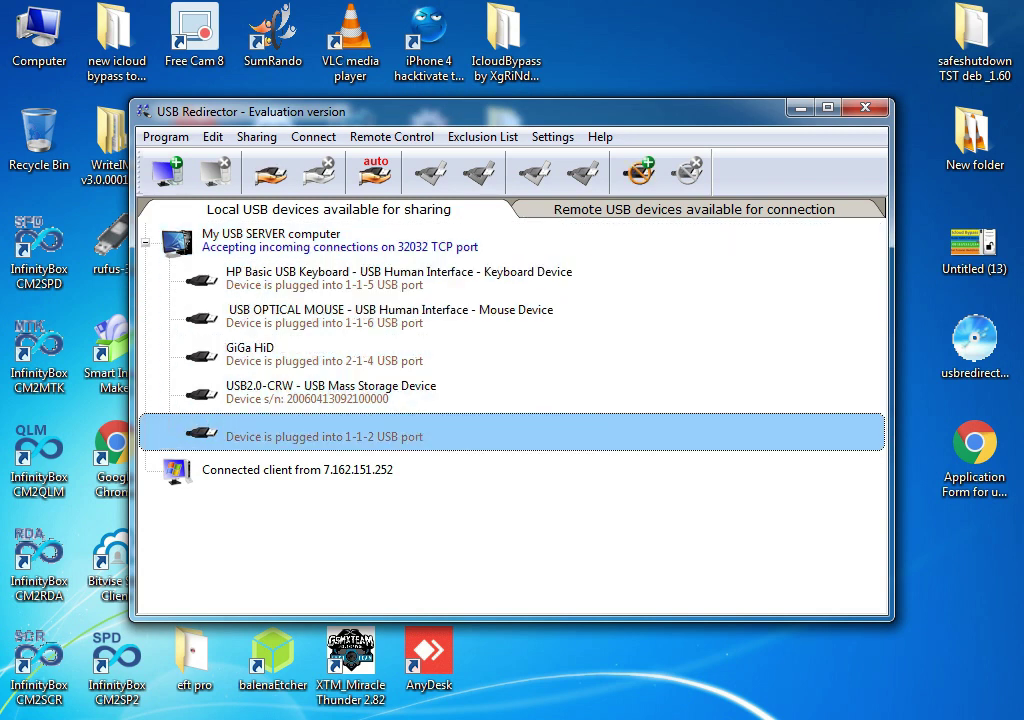
{"action": "key", "text": "Home"}
{"action": "key", "text": "Down"}
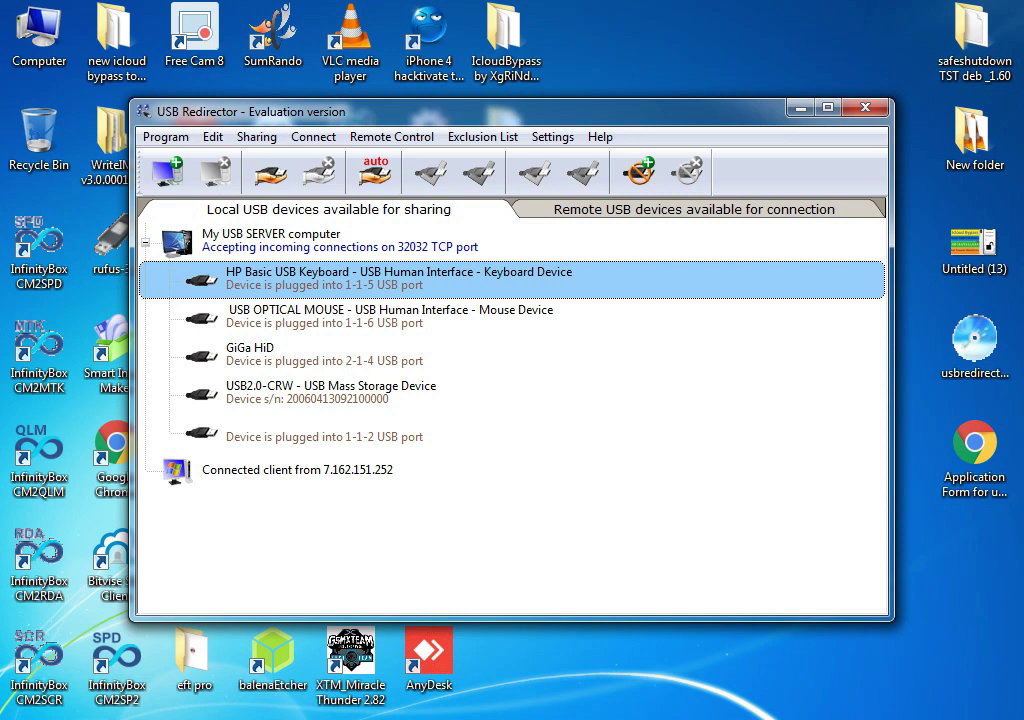
{"action": "key", "text": "Down"}
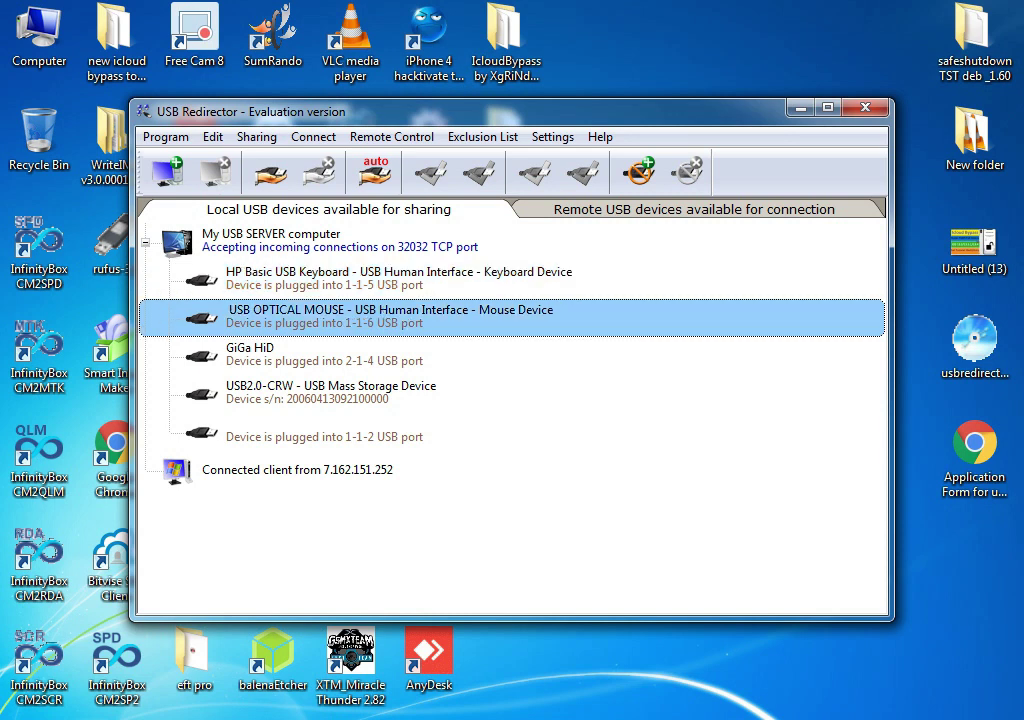
{"action": "key", "text": "Down"}
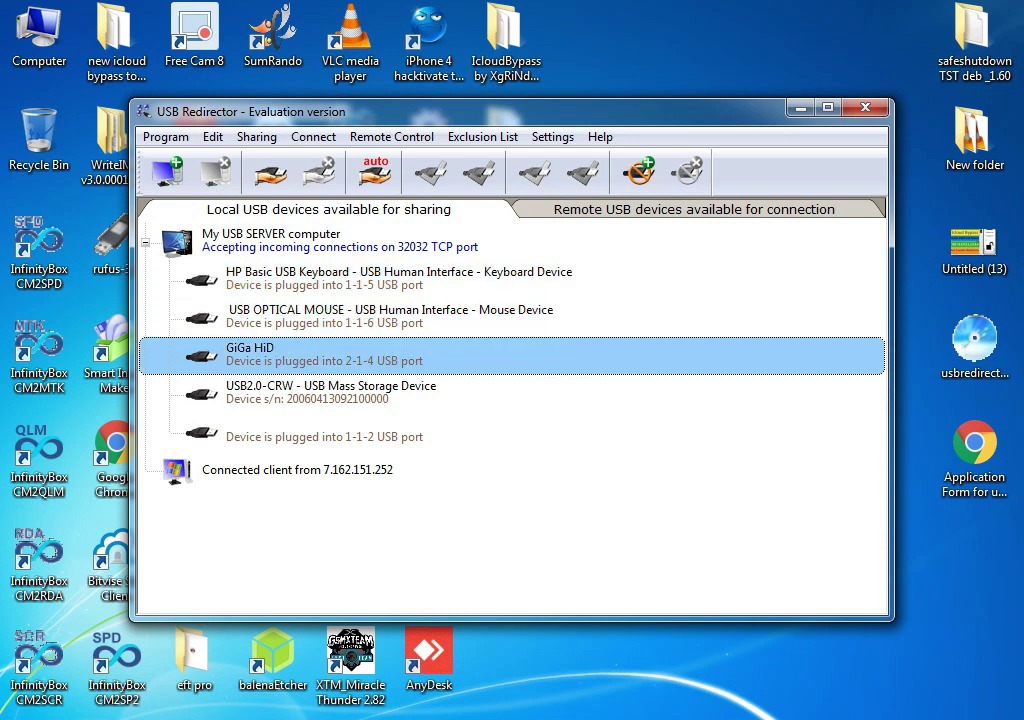
{"action": "key", "text": "Down"}
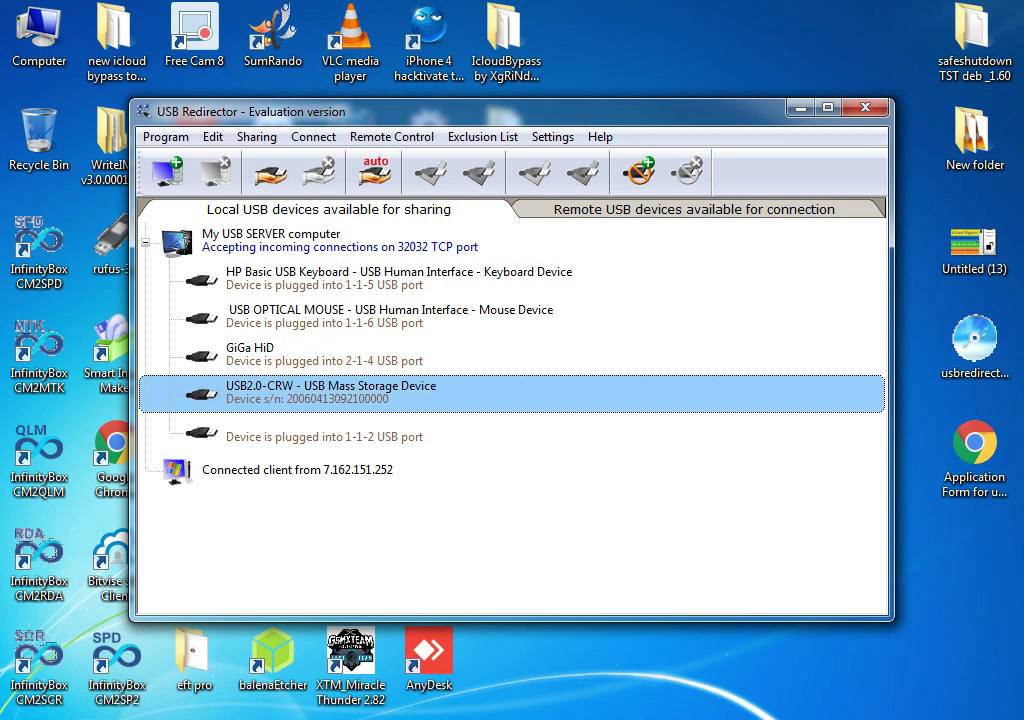
{"action": "key", "text": "Down"}
Select the unnamed port 1-1-1 device and dismiss the Removable Disk AutoPlay prompt
{"action": "left_click", "coordinate": [325, 436]}
{"action": "key", "text": "super"}
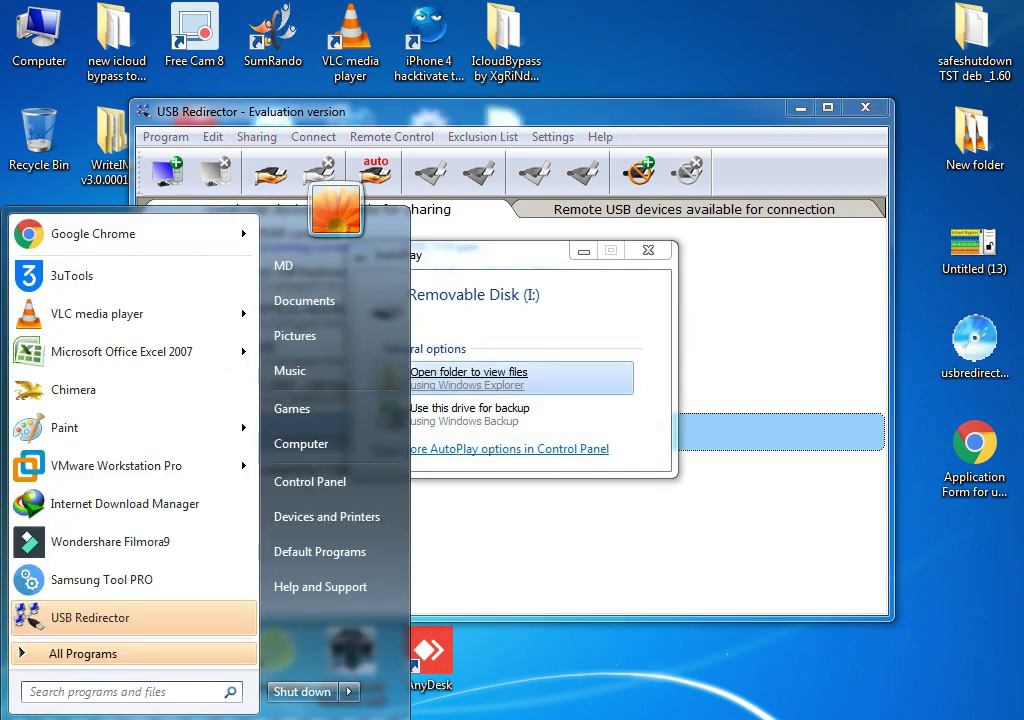
{"action": "key", "text": "Escape"}
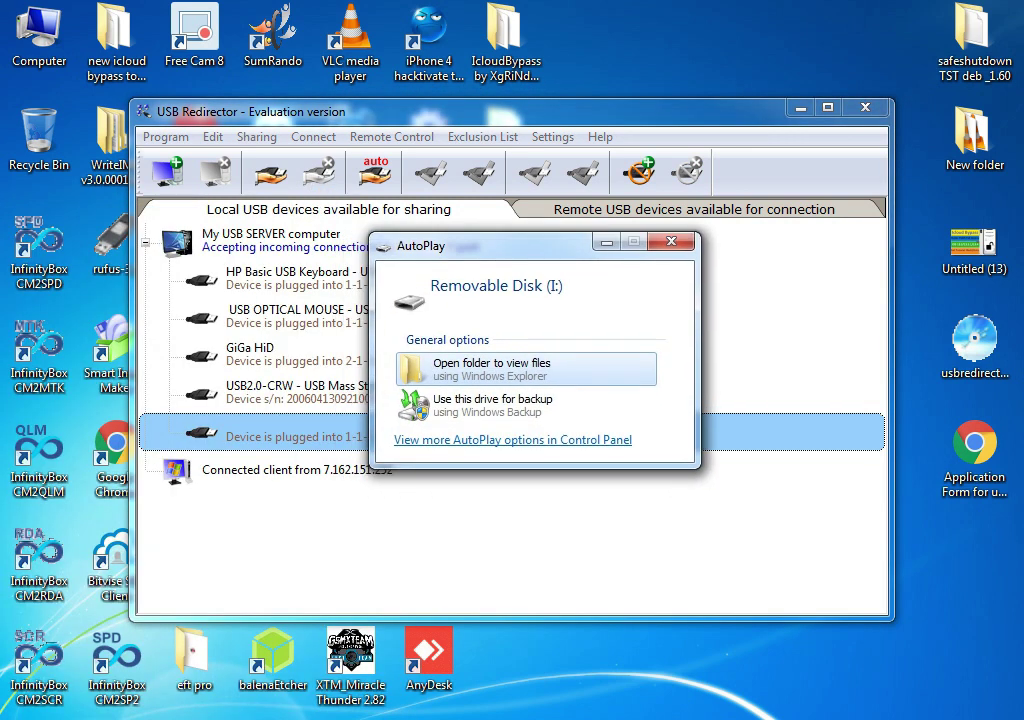
{"action": "key", "text": "Escape"}
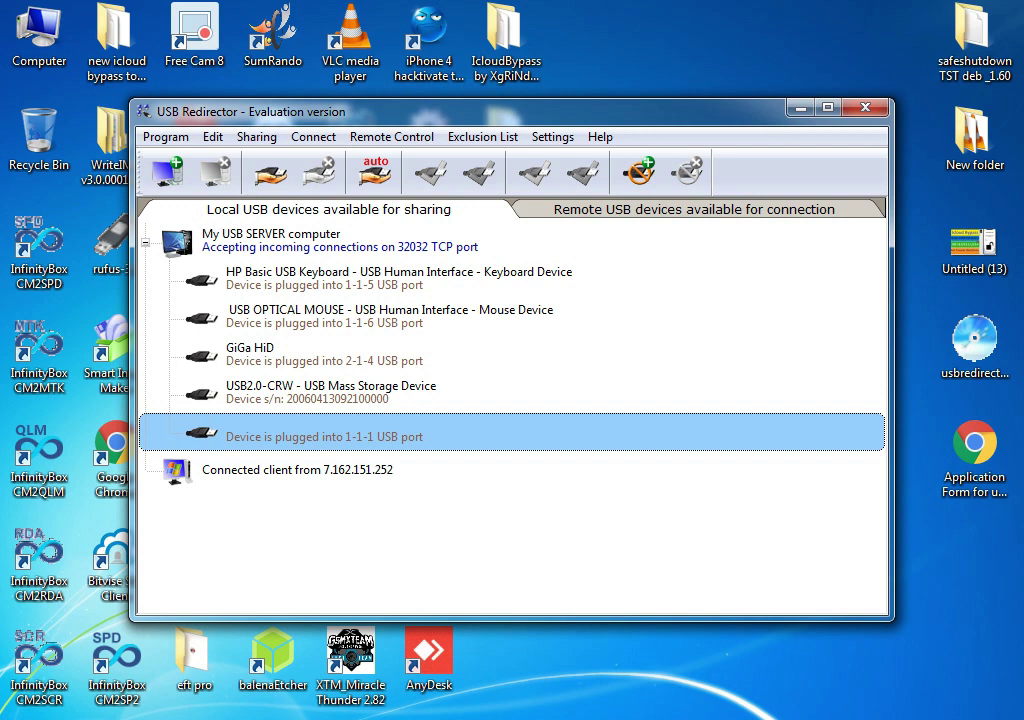
Share the 1-1-1 device with the connected client, then switch to the MD-PC session
{"action": "key", "text": "shift+F10"}
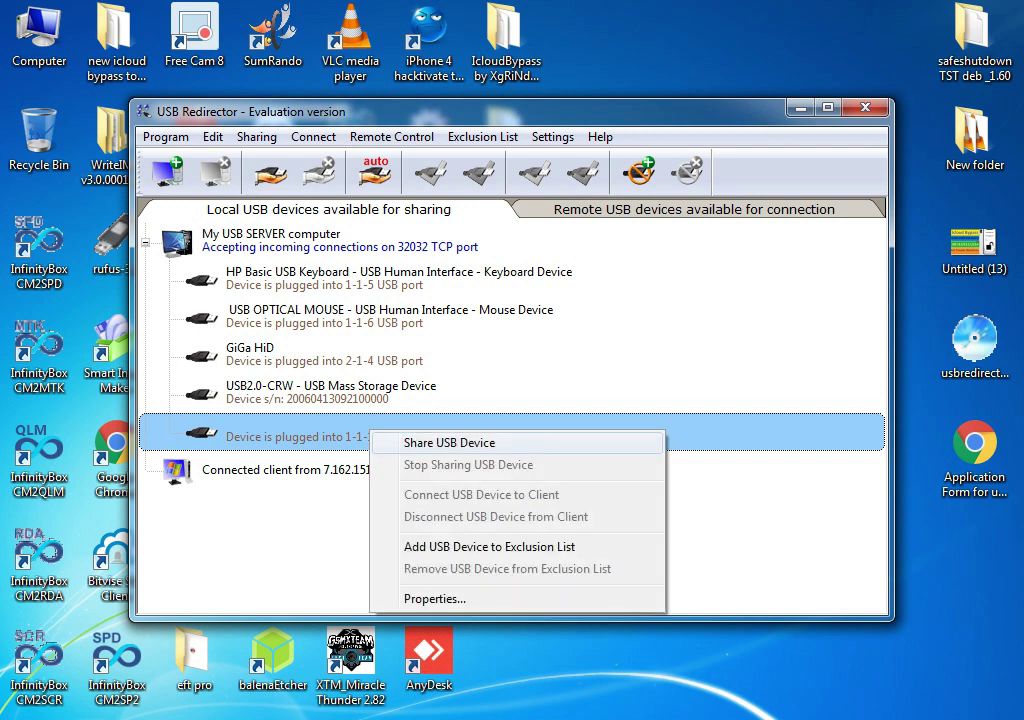
{"action": "key", "text": "Return"}
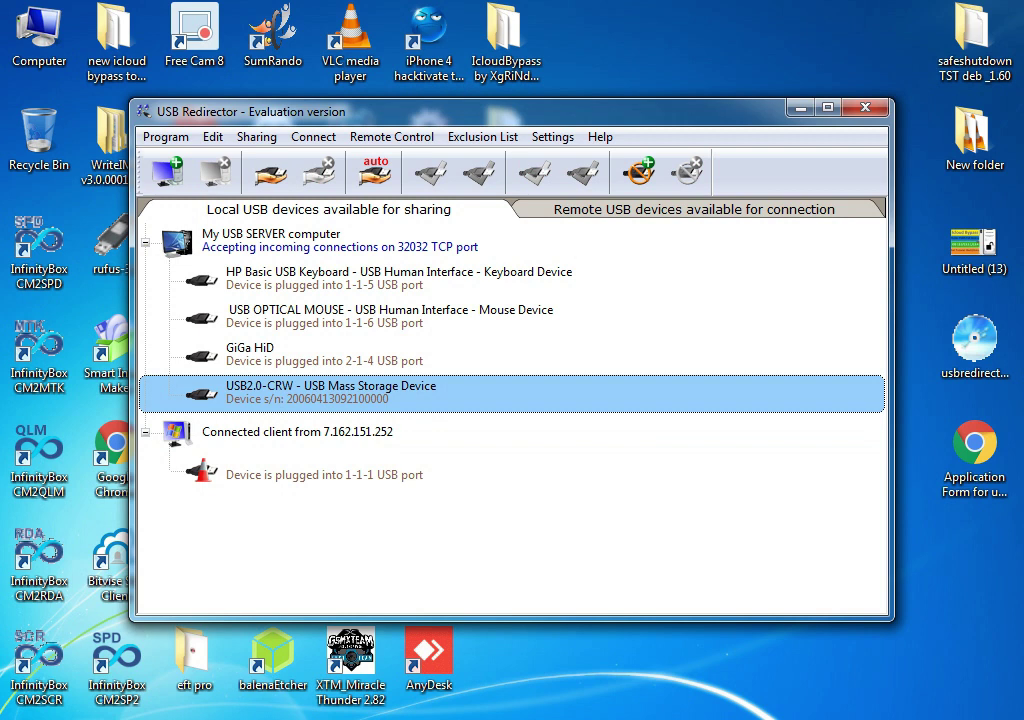
{"action": "left_click", "coordinate": [325, 474]}
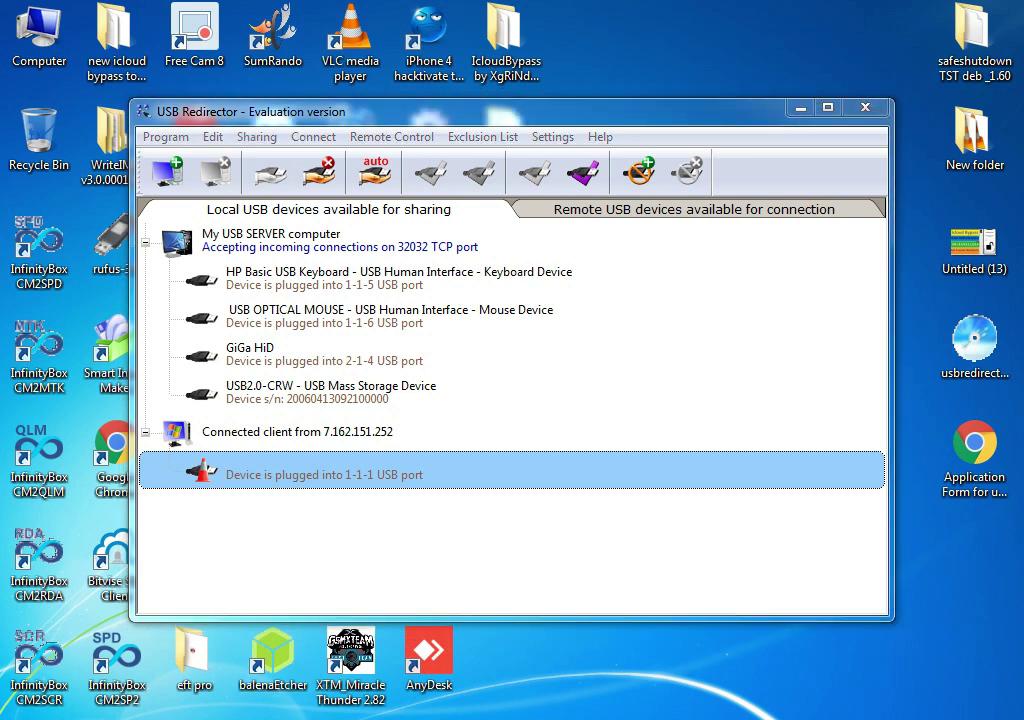
{"action": "left_click", "coordinate": [343, 612]}
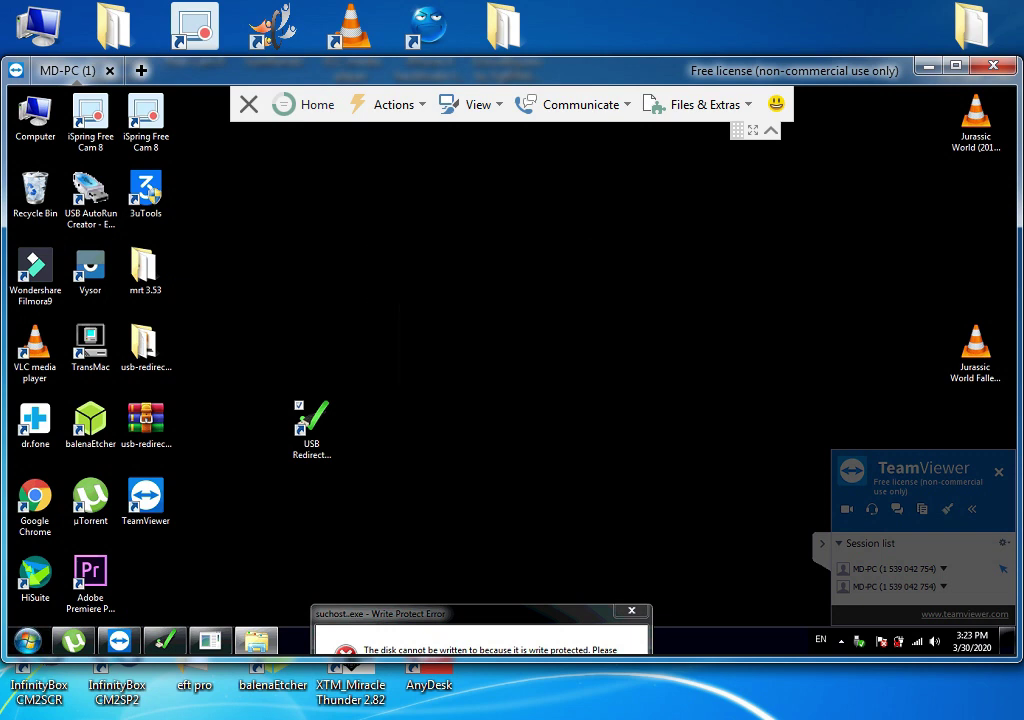
Open the mrt 3.53 folder on MD-PC and run MRT_3.53 as administrator, moving the write-protect error aside
{"action": "left_click", "coordinate": [145, 268]}
{"action": "double_click", "coordinate": [145, 268]}
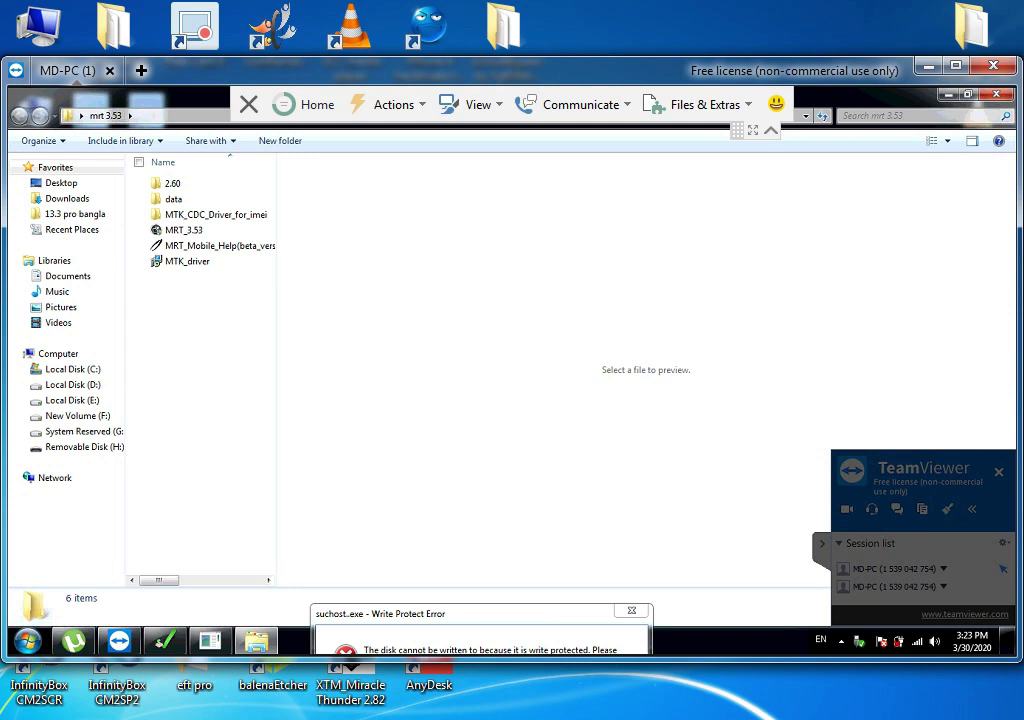
{"action": "scroll", "coordinate": [200, 370], "scroll_direction": "right", "scroll_amount": 3}
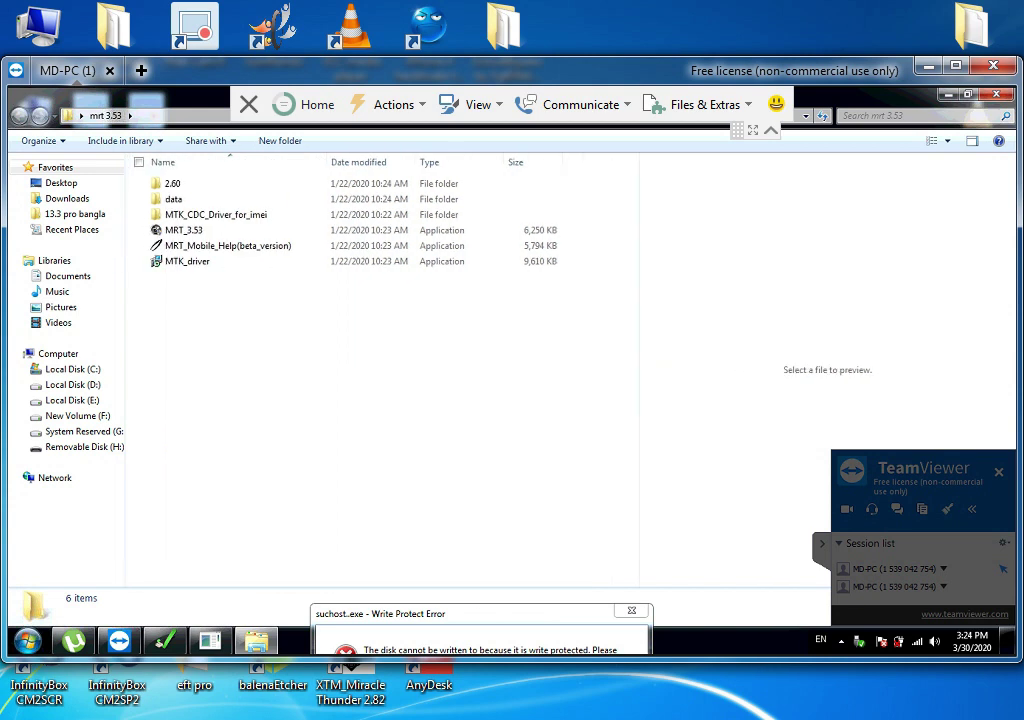
{"action": "double_click", "coordinate": [183, 230]}
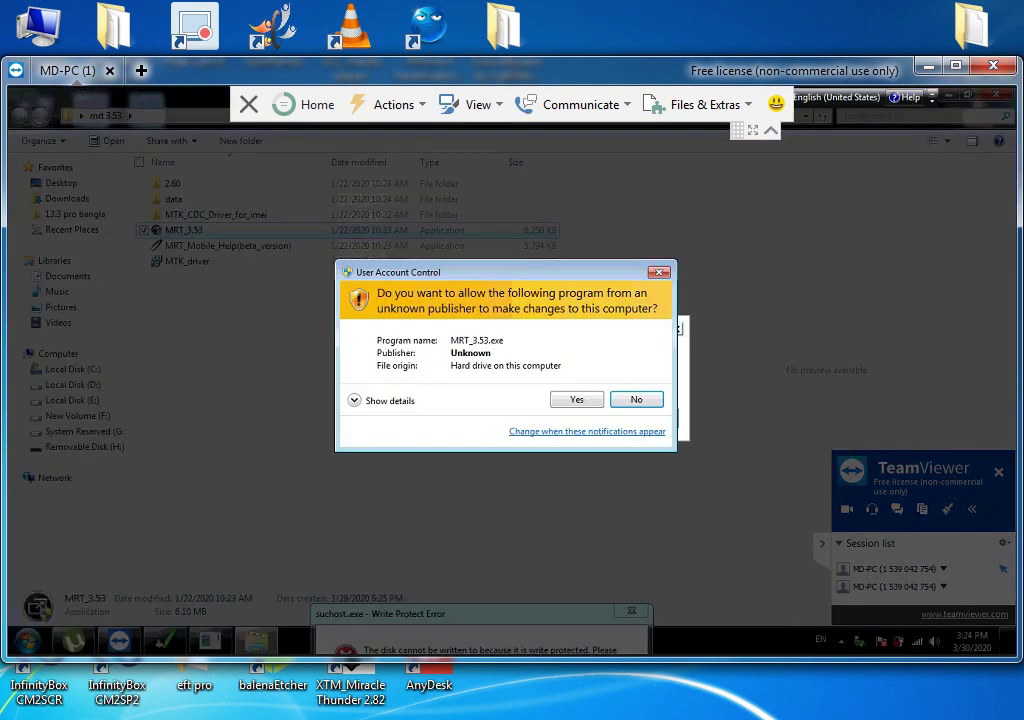
{"action": "key", "text": "Return"}
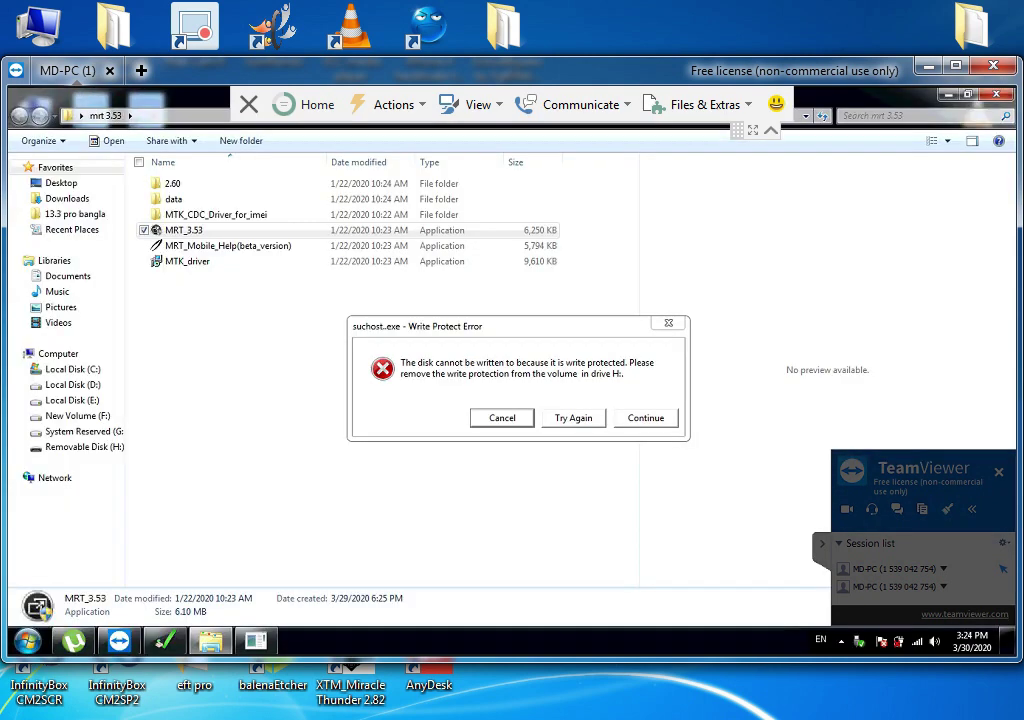
{"action": "left_click_drag", "start_coordinate": [420, 326], "coordinate": [469, 625]}
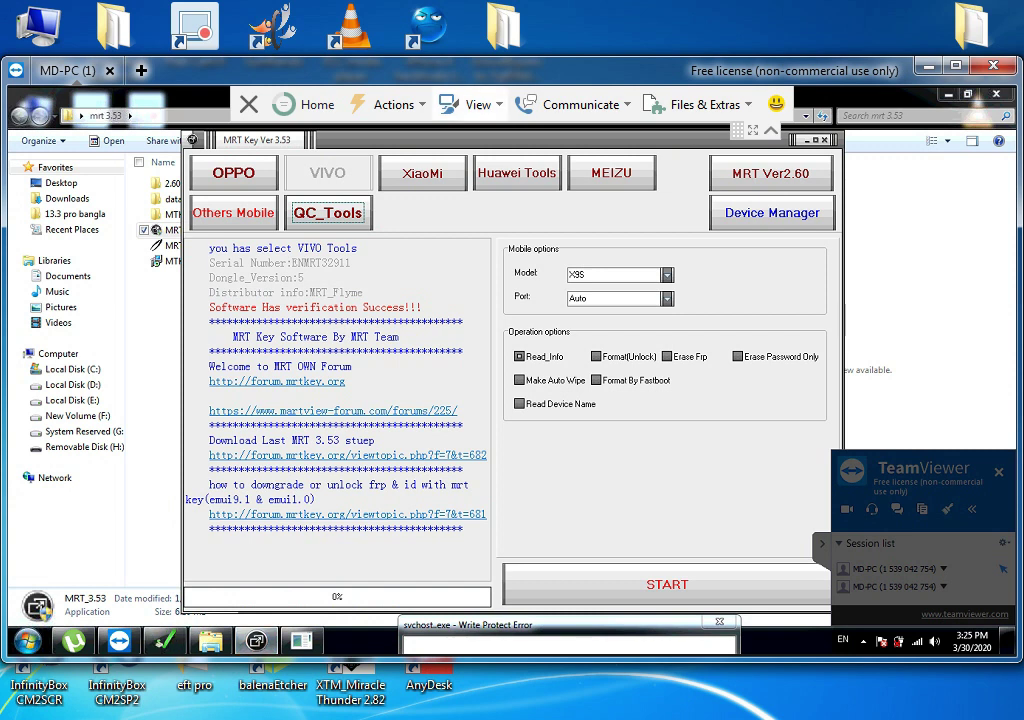
Reposition the MRT Key window and browse the OPPO tools' model list
{"action": "left_click_drag", "start_coordinate": [400, 139], "coordinate": [330, 125]}
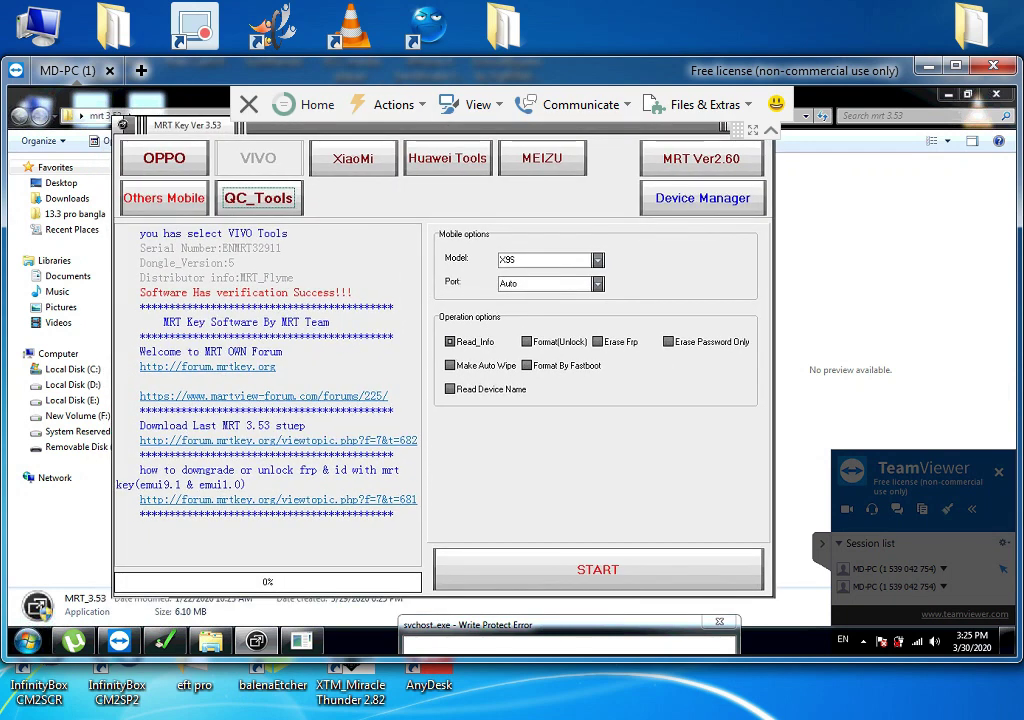
{"action": "mouse_move", "coordinate": [560, 624]}
{"action": "left_mouse_down"}
{"action": "mouse_move", "coordinate": [491, 434]}
{"action": "mouse_move", "coordinate": [482, 551]}
{"action": "mouse_move", "coordinate": [561, 624]}
{"action": "left_mouse_up"}
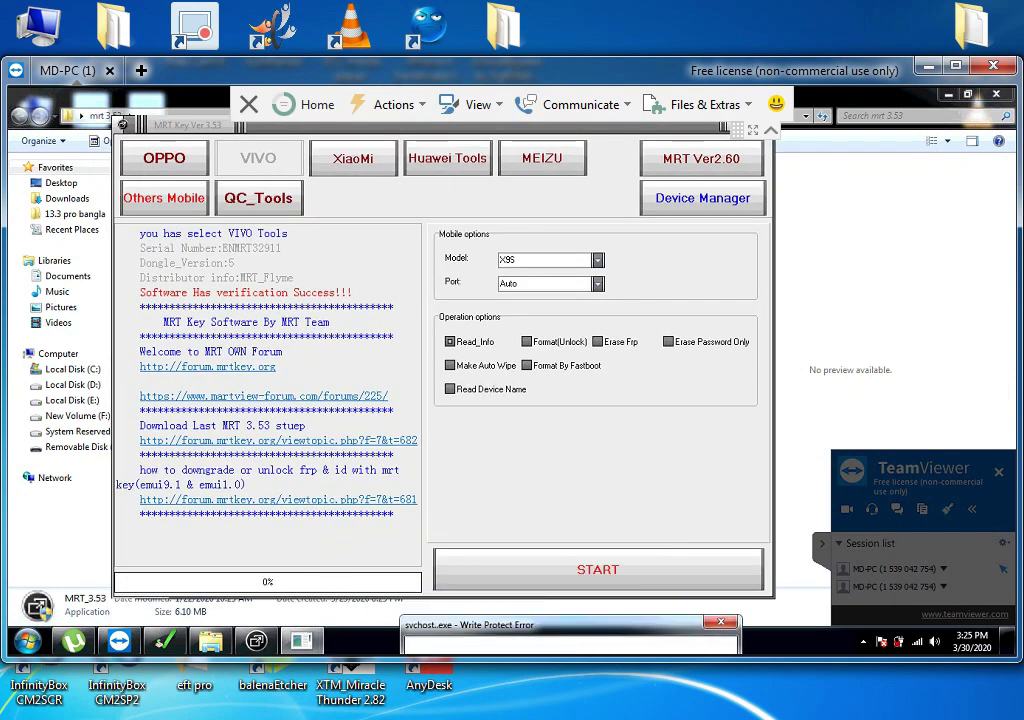
{"action": "left_click_drag", "start_coordinate": [330, 125], "coordinate": [399, 155]}
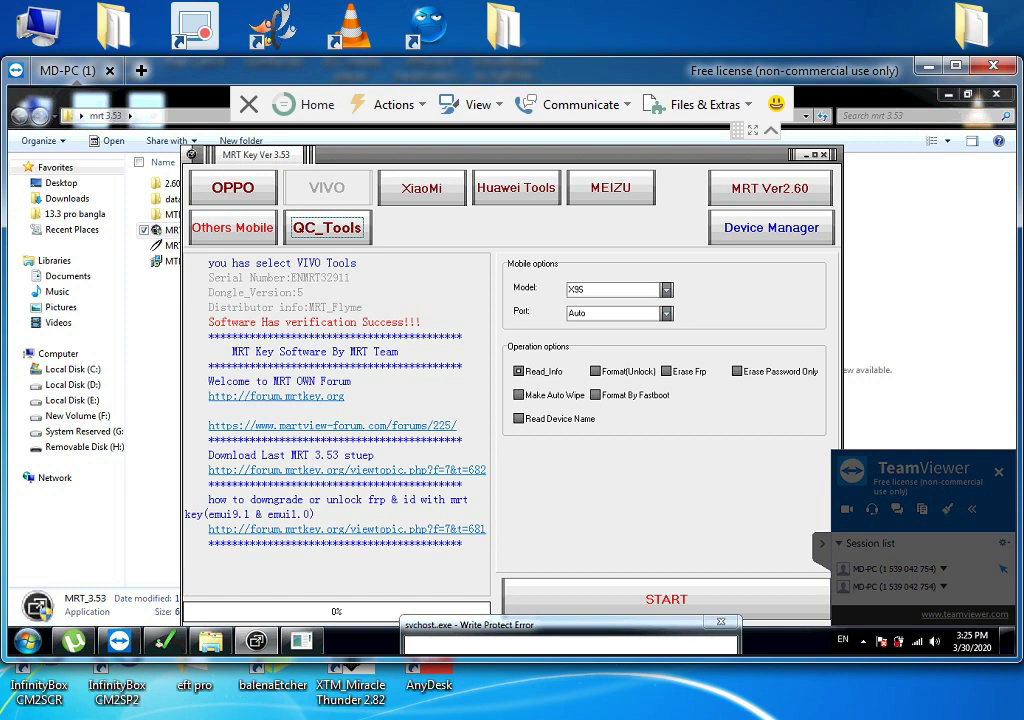
{"action": "left_click", "coordinate": [232, 187]}
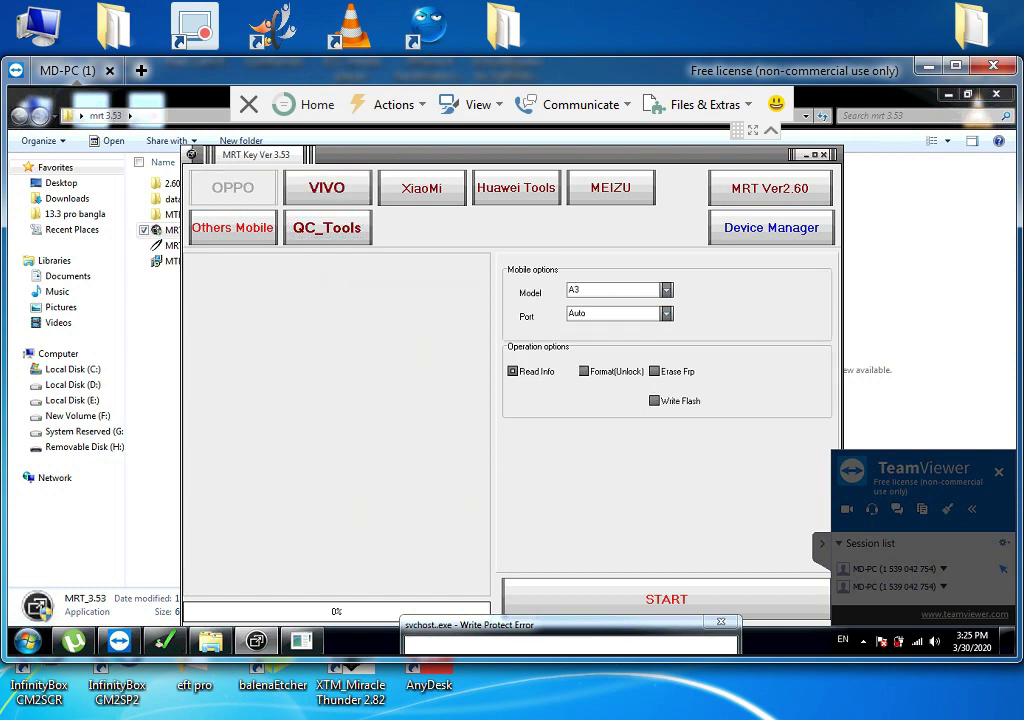
{"action": "left_click", "coordinate": [666, 290]}
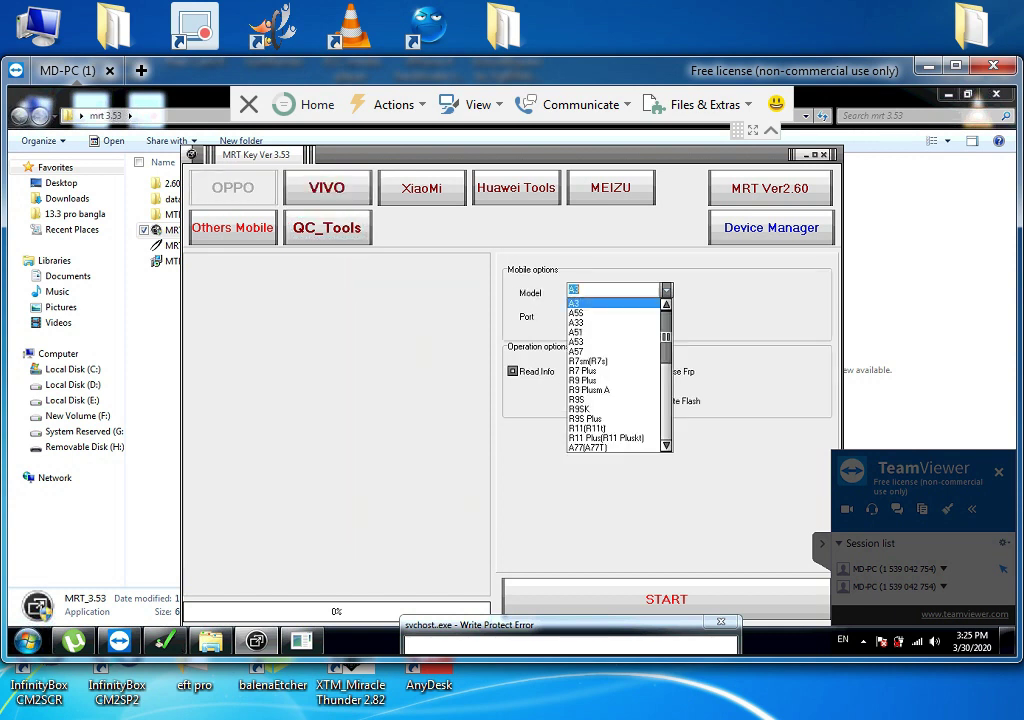
{"action": "scroll", "coordinate": [615, 375], "scroll_direction": "down", "scroll_amount": 5}
{"action": "scroll", "coordinate": [614, 322], "scroll_direction": "up", "scroll_amount": 6}
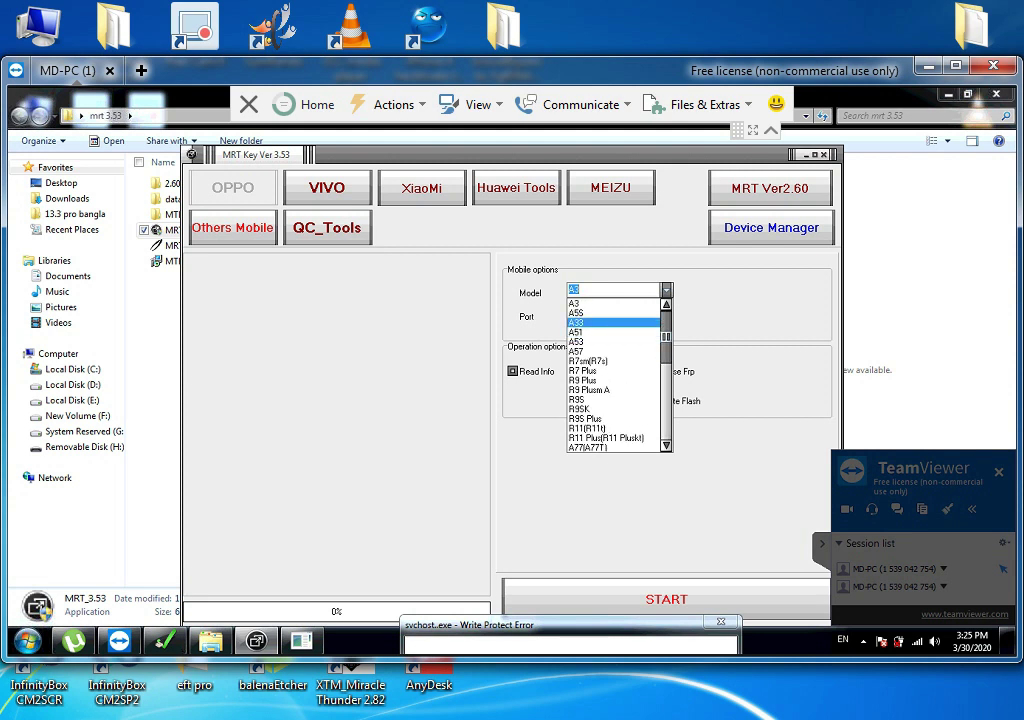
{"action": "left_click", "coordinate": [327, 187]}
Look through the VIVO and XiaoMi tools, then open Huawei Unlock Tools
{"action": "left_click", "coordinate": [327, 187]}
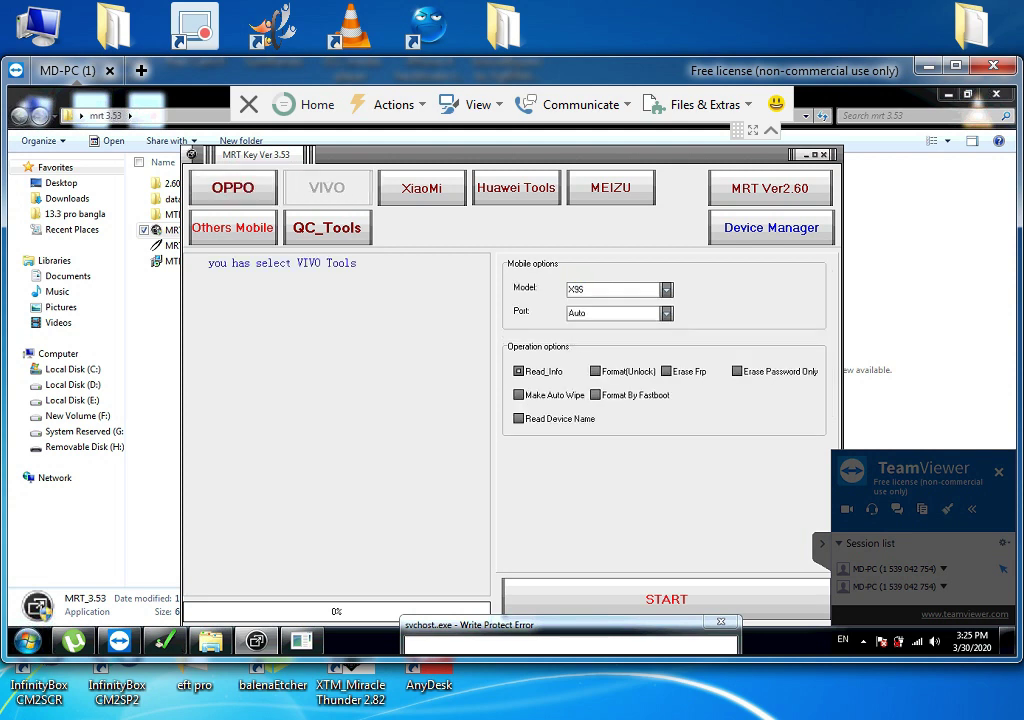
{"action": "left_click", "coordinate": [666, 290]}
{"action": "left_click", "coordinate": [666, 290]}
{"action": "left_click", "coordinate": [421, 187]}
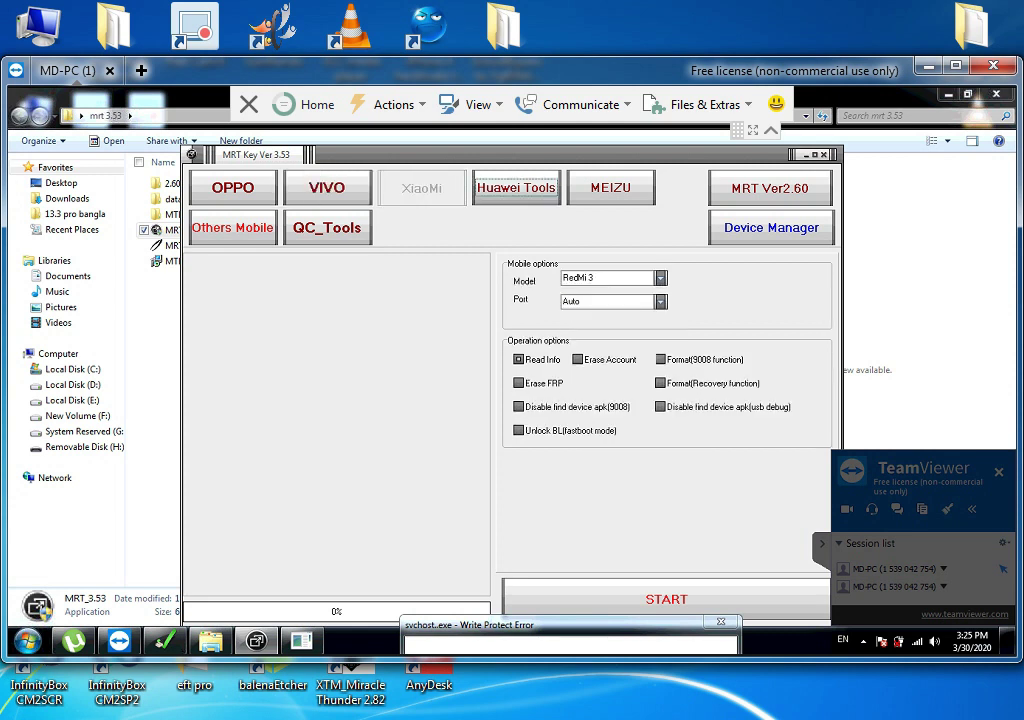
{"action": "left_click", "coordinate": [516, 187]}
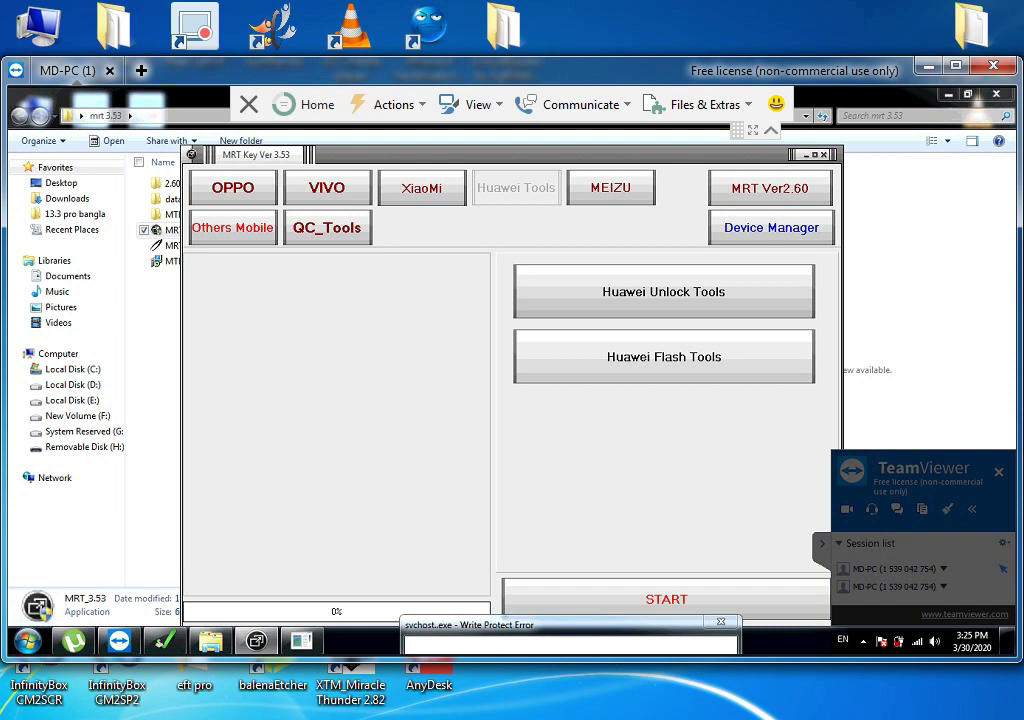
{"action": "left_click", "coordinate": [663, 291]}
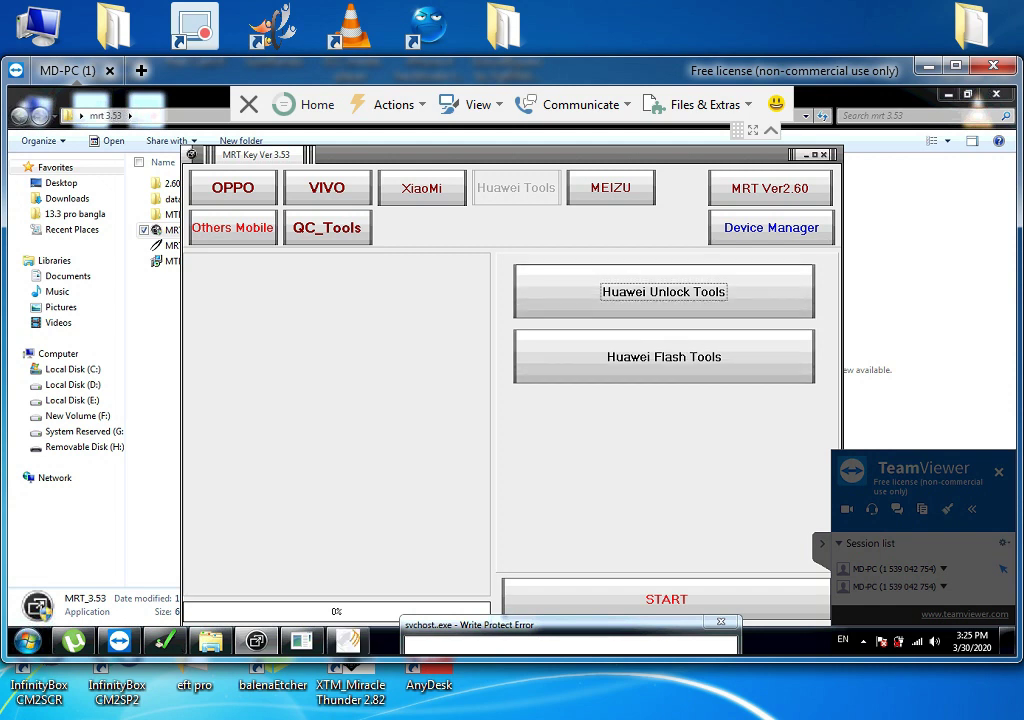
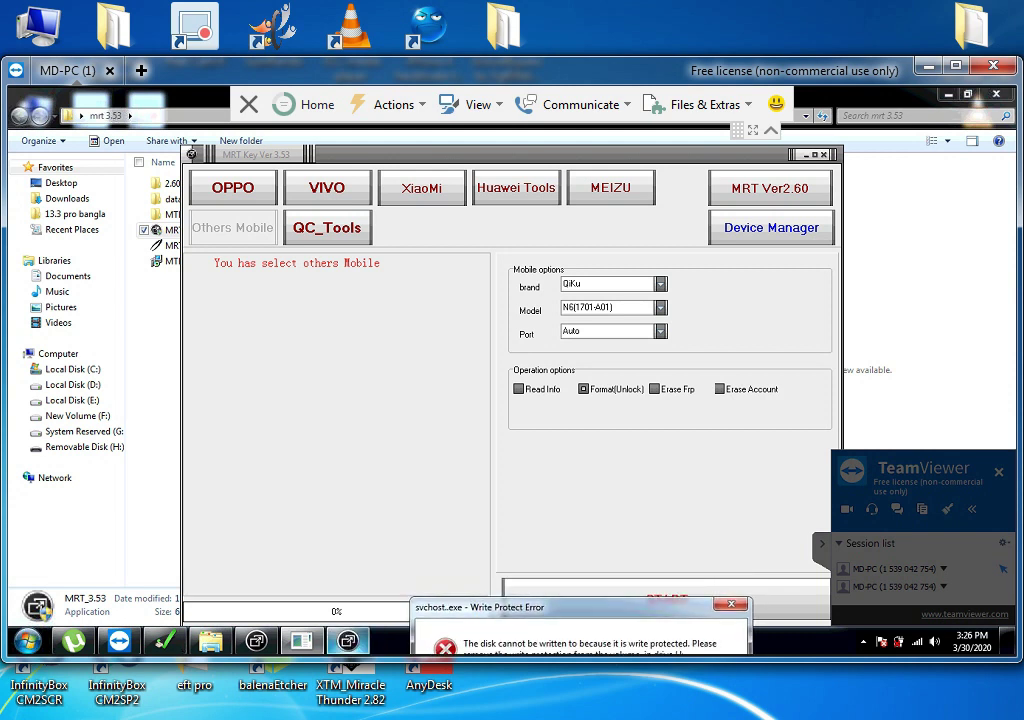
{"action": "mouse_move", "coordinate": [347, 640]}
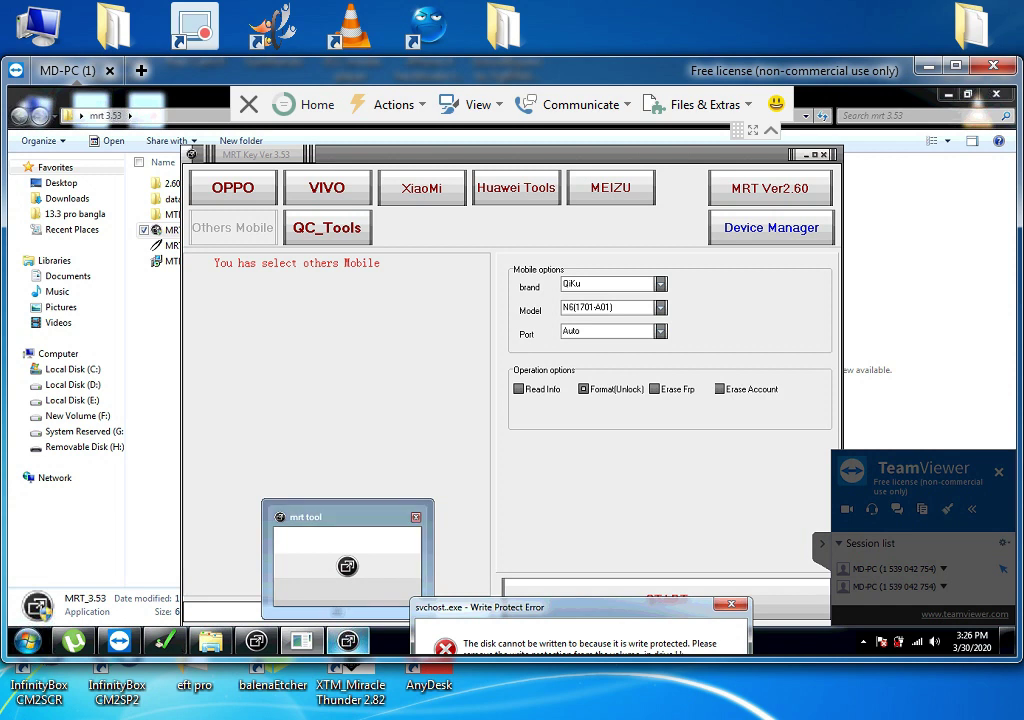
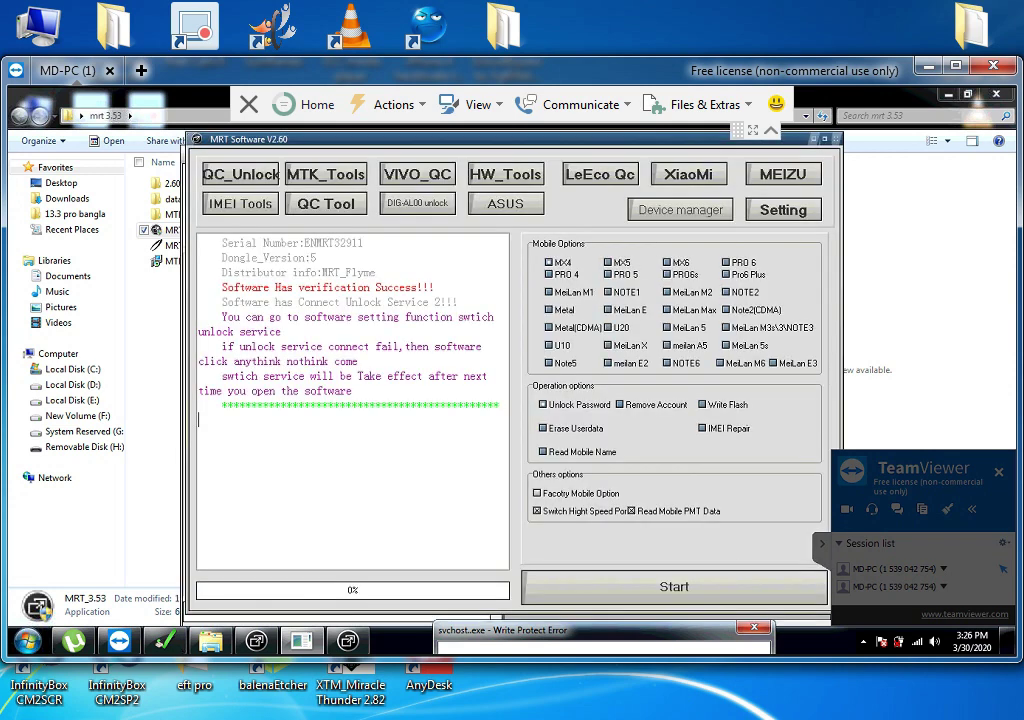
View the QC_Unlock options, then open the MTK Special Tool window and close it
{"action": "left_click_drag", "start_coordinate": [300, 139], "coordinate": [276, 148]}
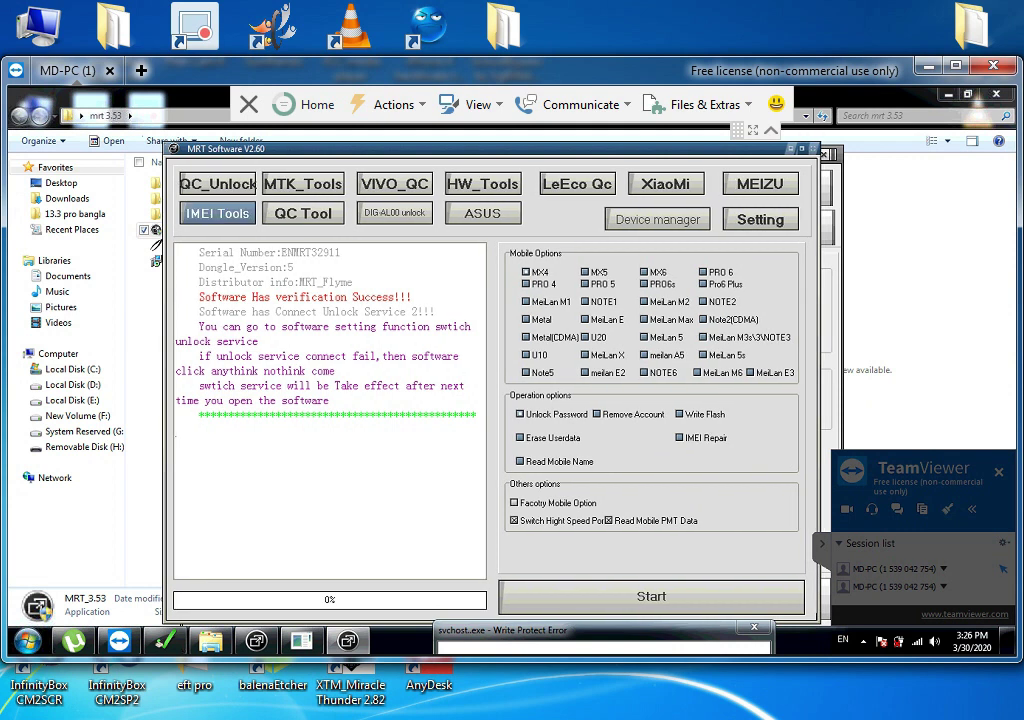
{"action": "left_click", "coordinate": [217, 183]}
{"action": "left_click", "coordinate": [303, 183]}
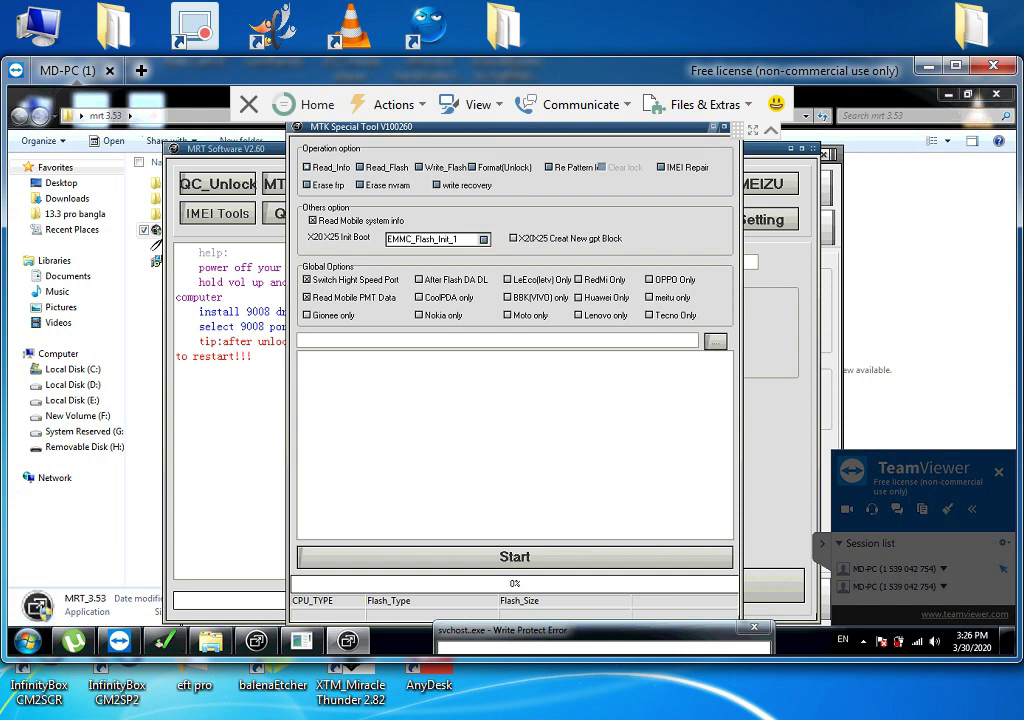
{"action": "left_click_drag", "start_coordinate": [380, 127], "coordinate": [357, 129]}
{"action": "left_click", "coordinate": [711, 128]}
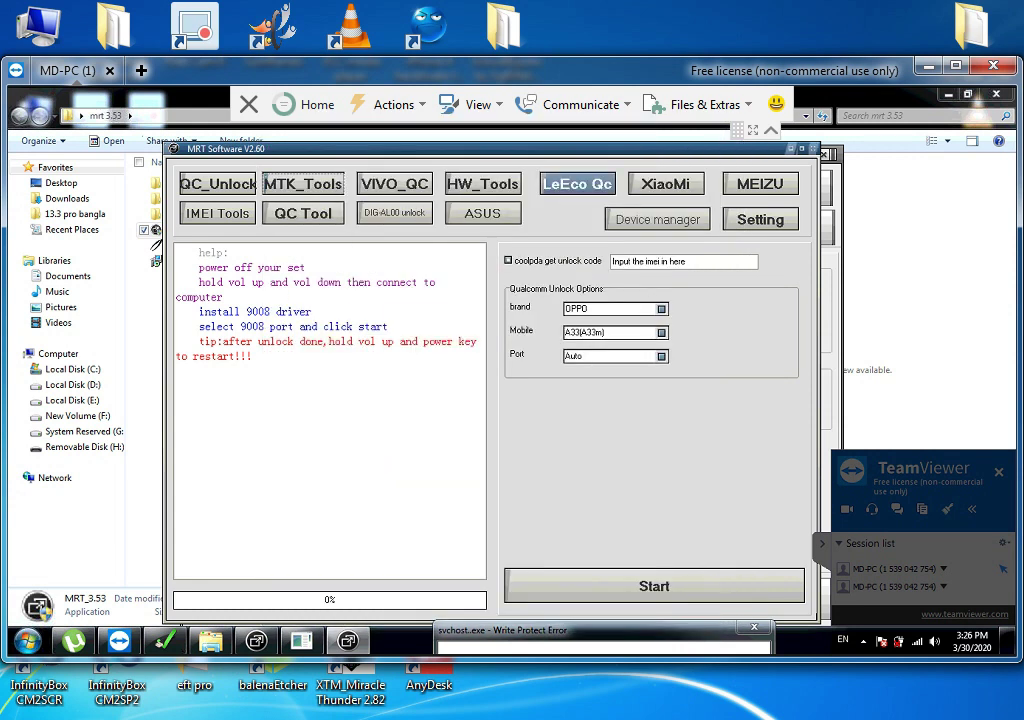
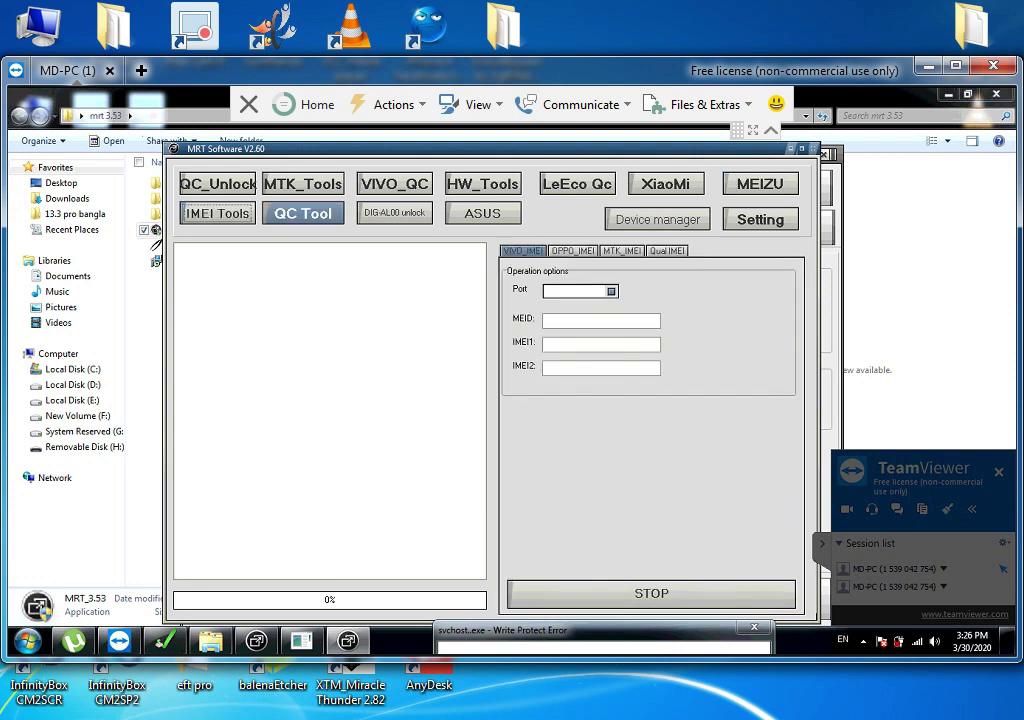
Switch from the IMEI options to the QC Tool page with its read, flash and format options
{"action": "left_click", "coordinate": [303, 213]}
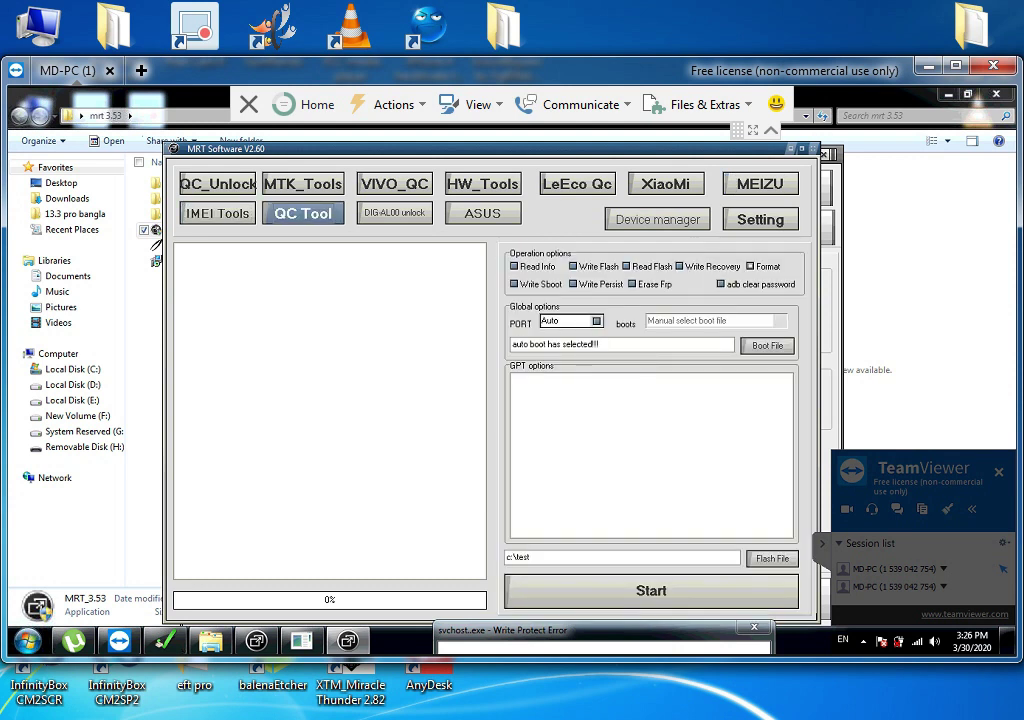
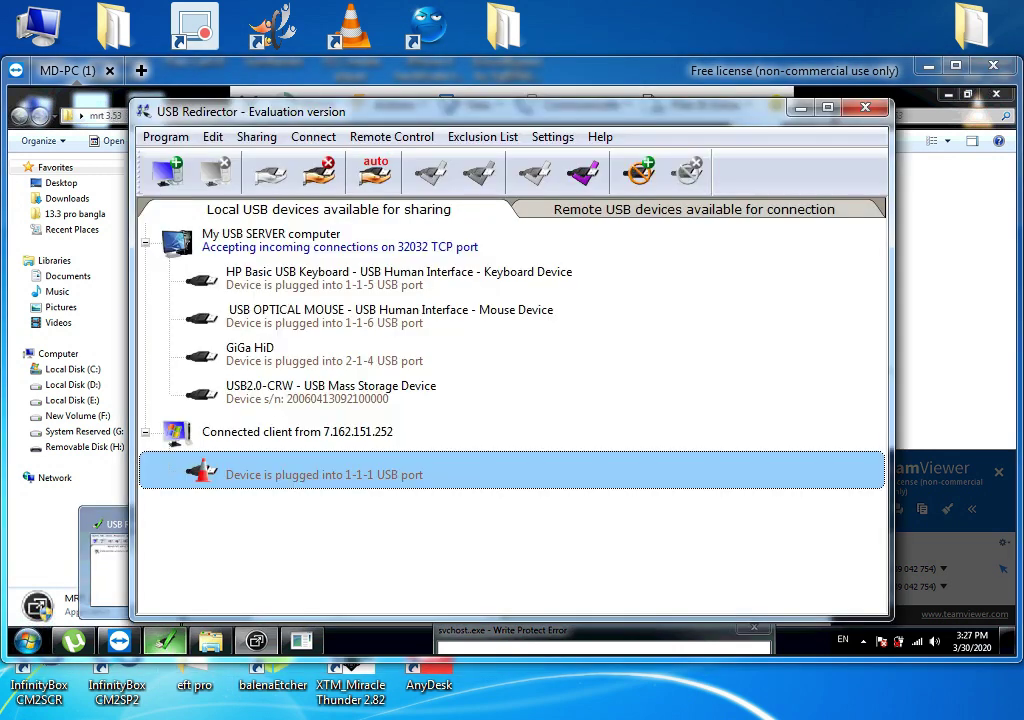
Stop sharing the client's USB dongle in USB Redirector and return to MRT Key
{"action": "right_click", "coordinate": [331, 470]}
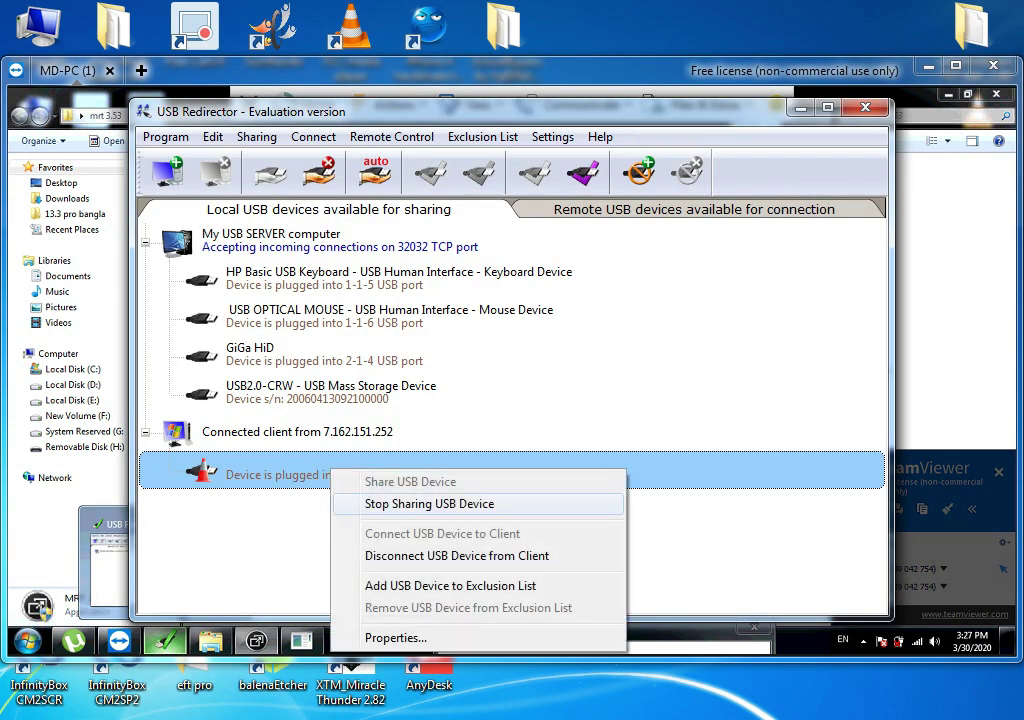
{"action": "left_click", "coordinate": [429, 503]}
{"action": "left_click", "coordinate": [865, 107]}
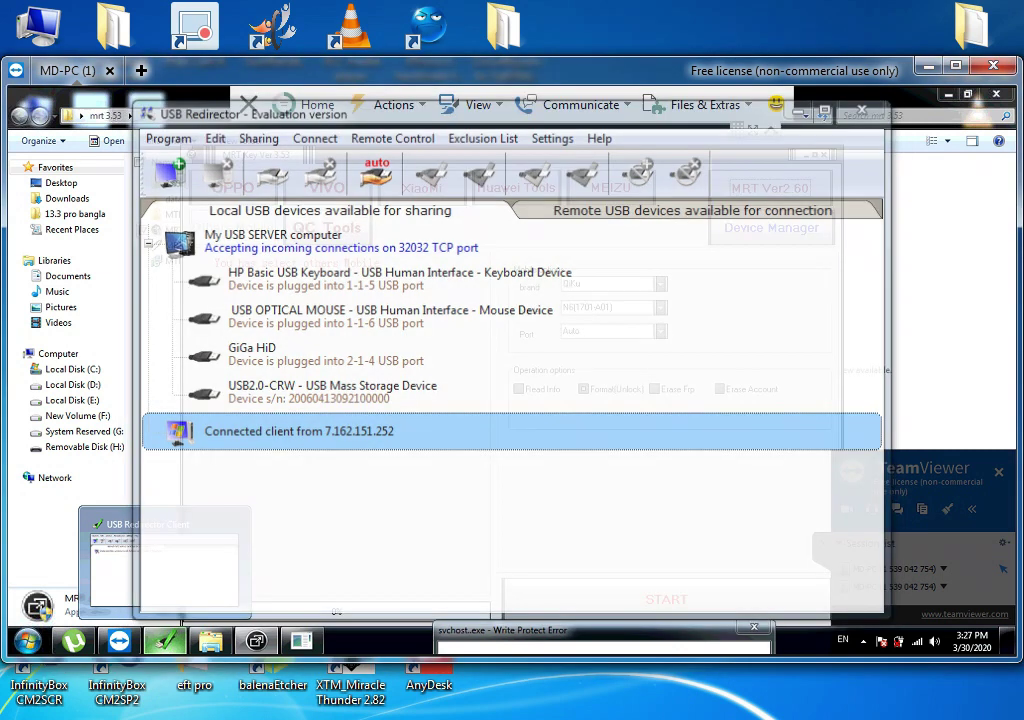
Open Huawei Tools, retry the Huawei unlock tools, and dismiss both 'mrt dongle not found' errors
{"action": "left_click", "coordinate": [515, 187]}
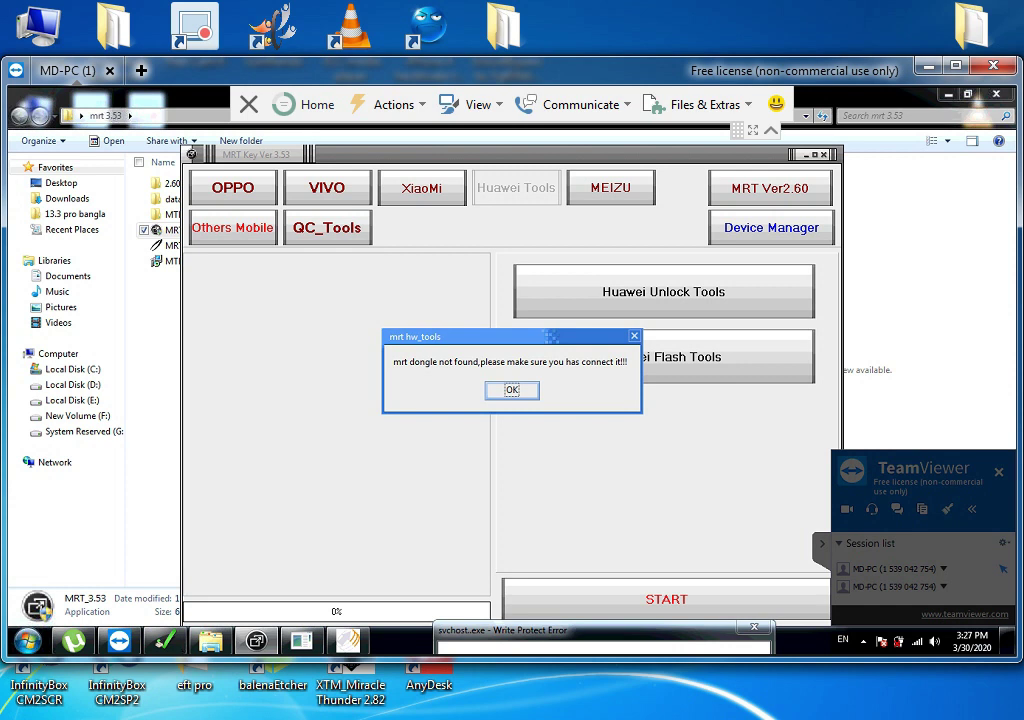
{"action": "key", "text": "Return"}
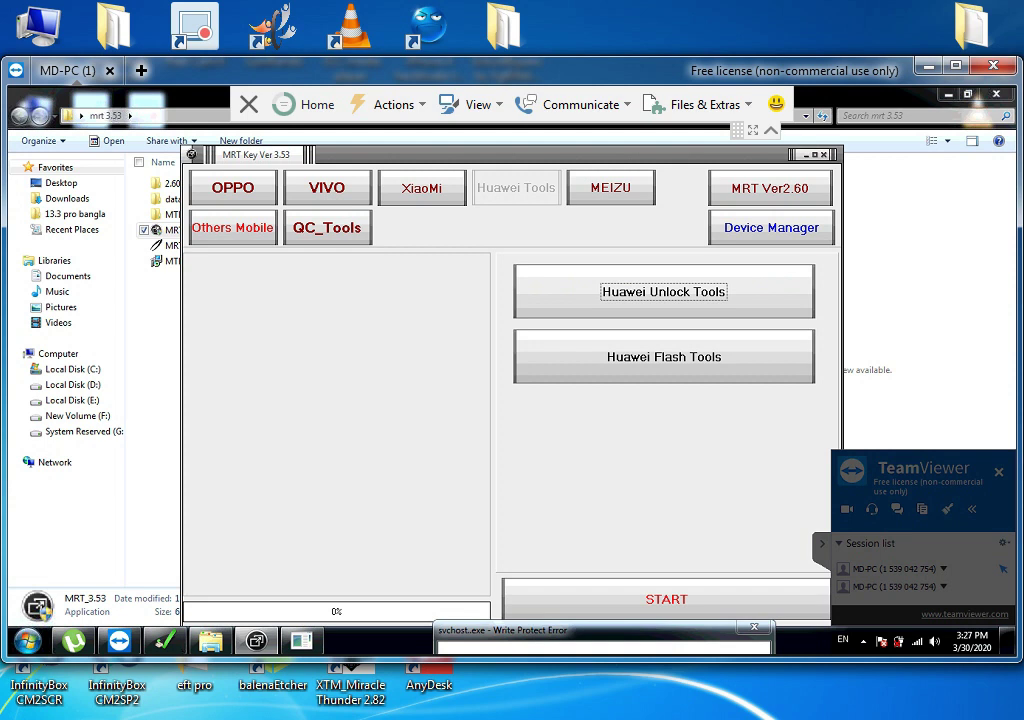
{"action": "key", "text": "Return"}
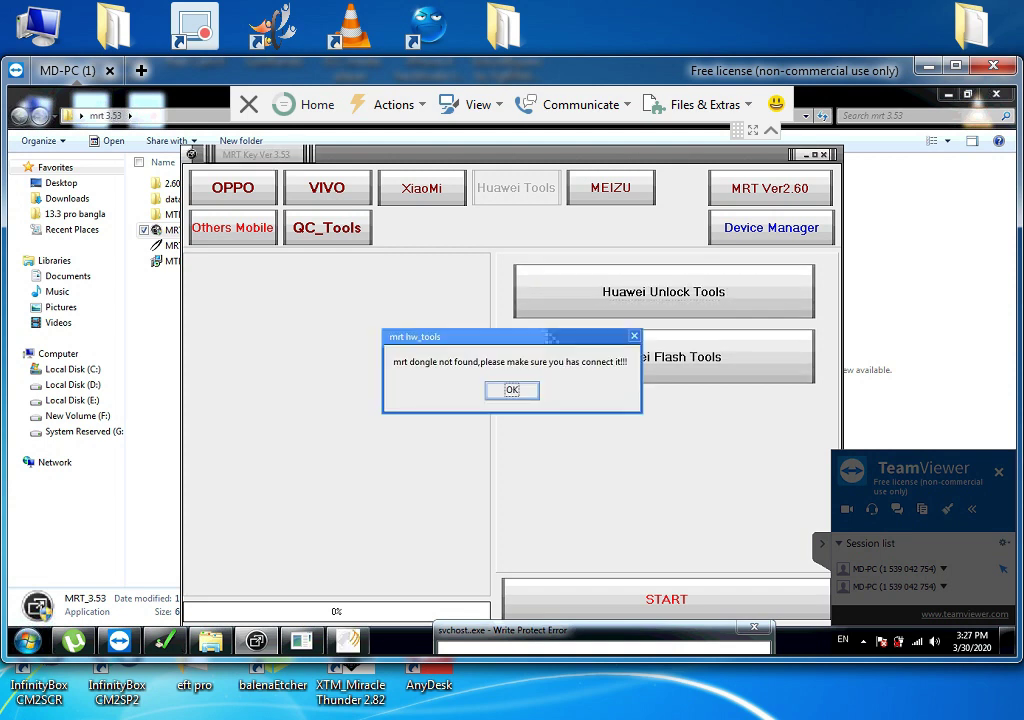
{"action": "key", "text": "Return"}
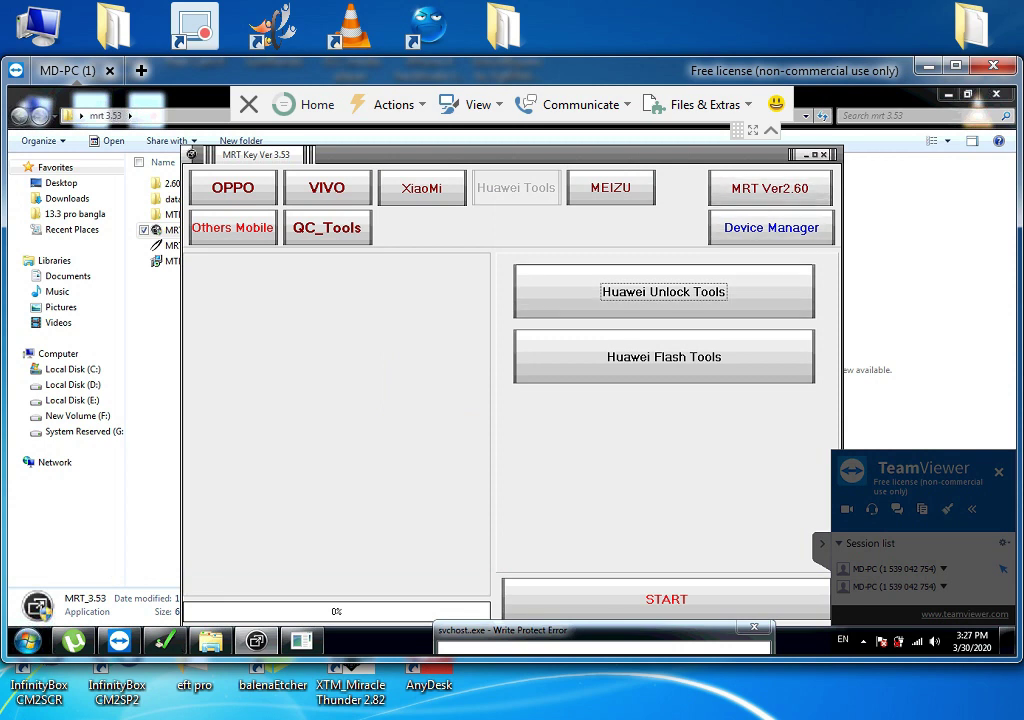